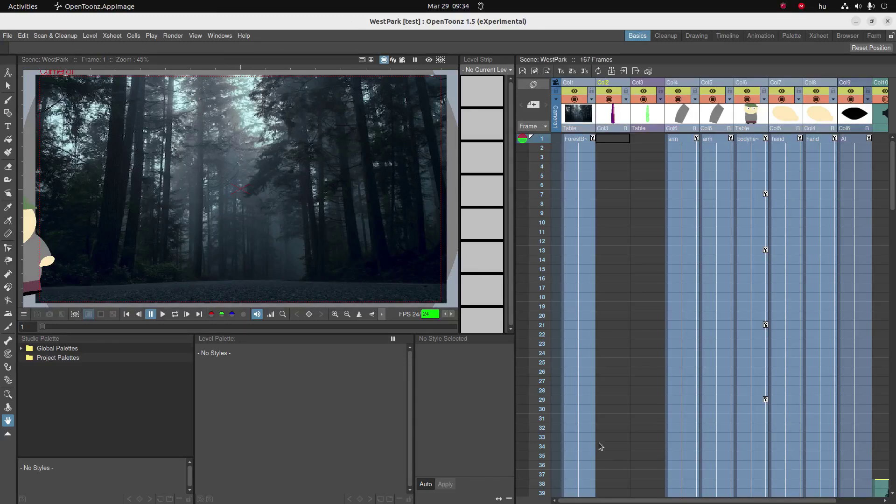
- Scroll the Xsheet right and select the Col9 AI column to show its mouth shape and palette
drag(581, 502, 642, 496)
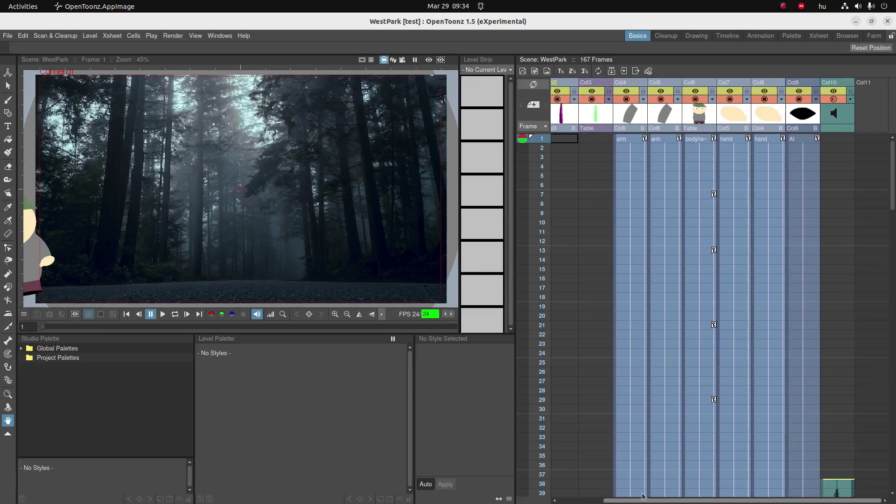
click(802, 133)
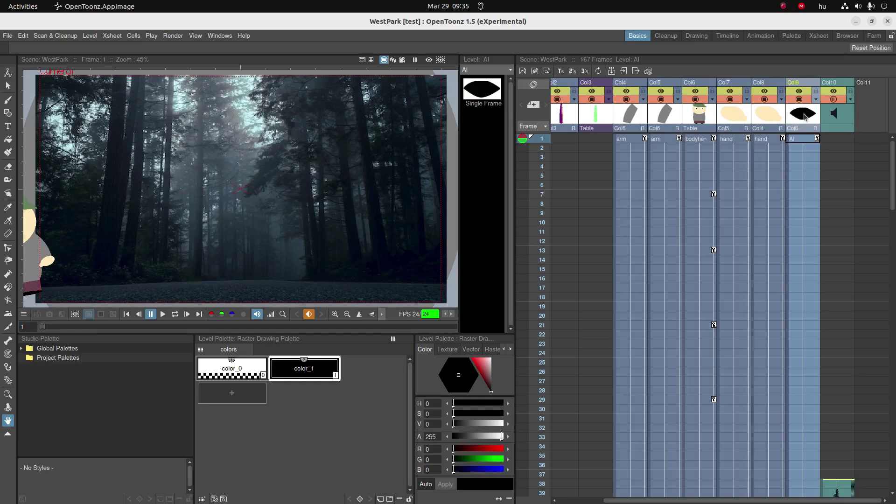
- In Files, preview the mouth images AI, E, etc, L, O, Q, rest and U
key(alt+Tab)
key(alt+Tab)
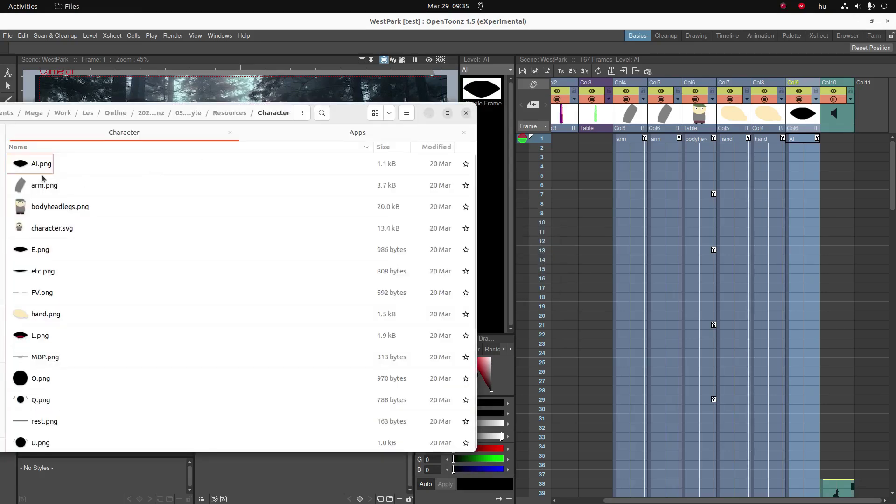
click(43, 170)
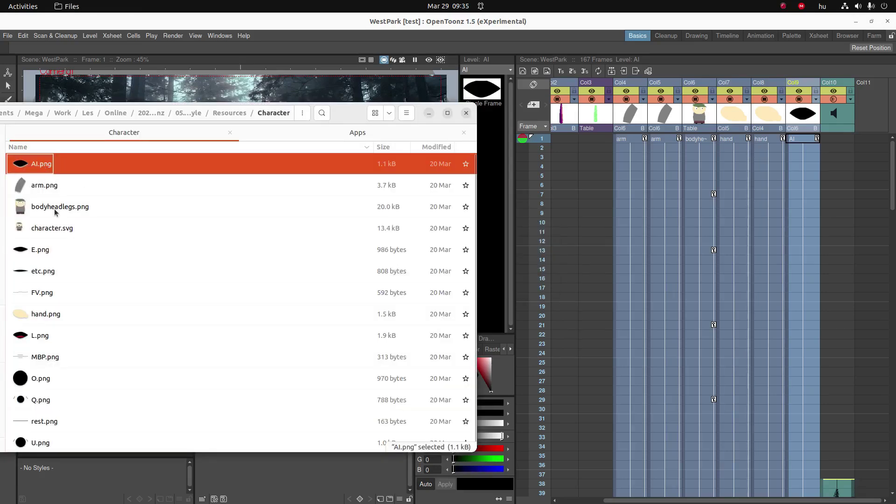
click(37, 252)
click(41, 270)
click(46, 165)
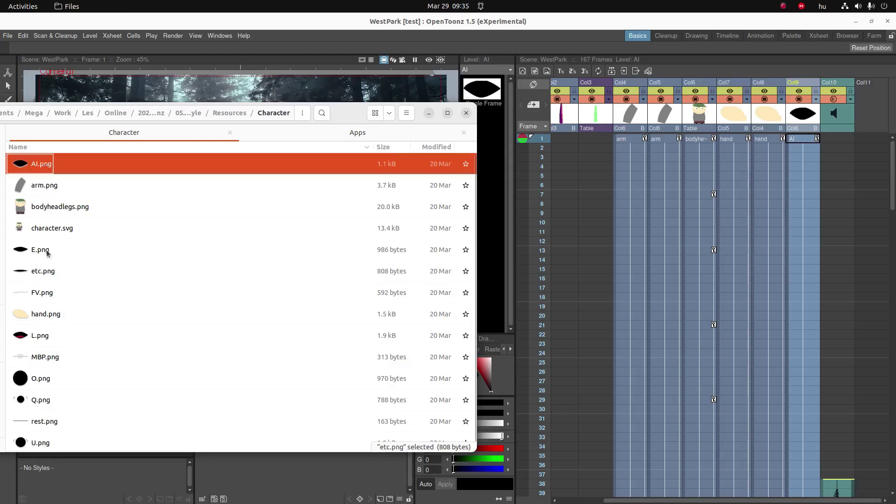
click(48, 254)
click(47, 278)
click(52, 341)
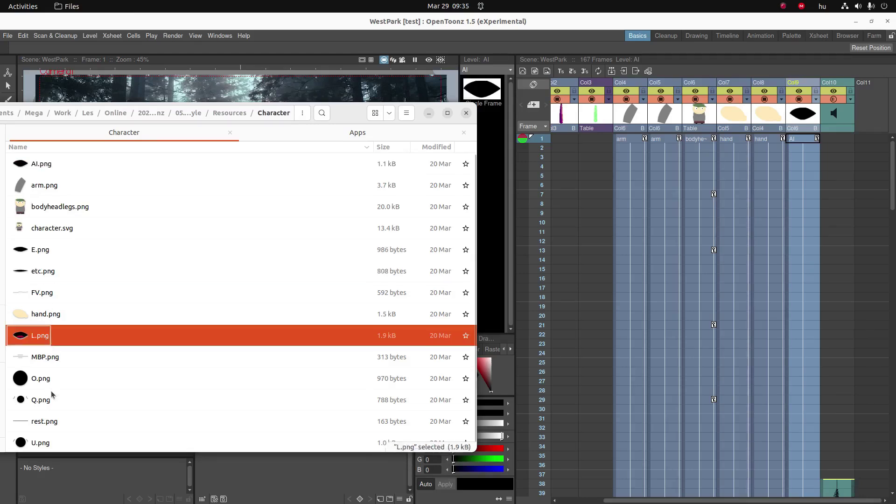
click(52, 384)
click(45, 401)
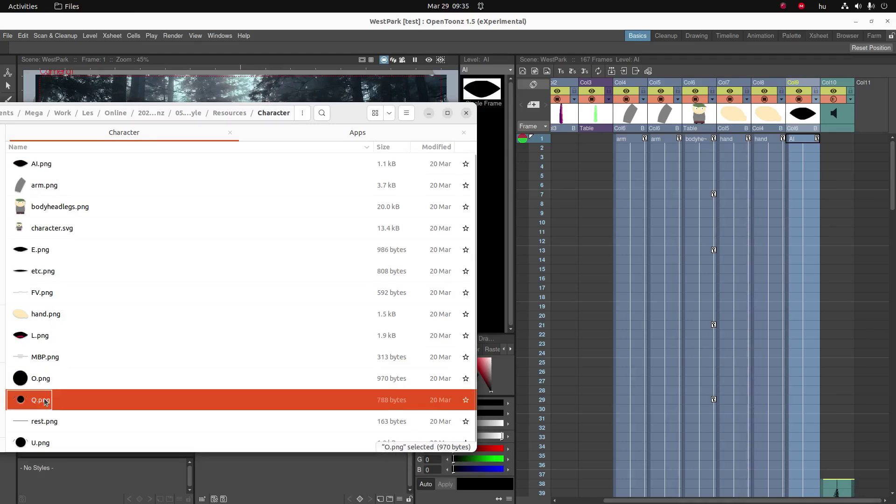
click(37, 425)
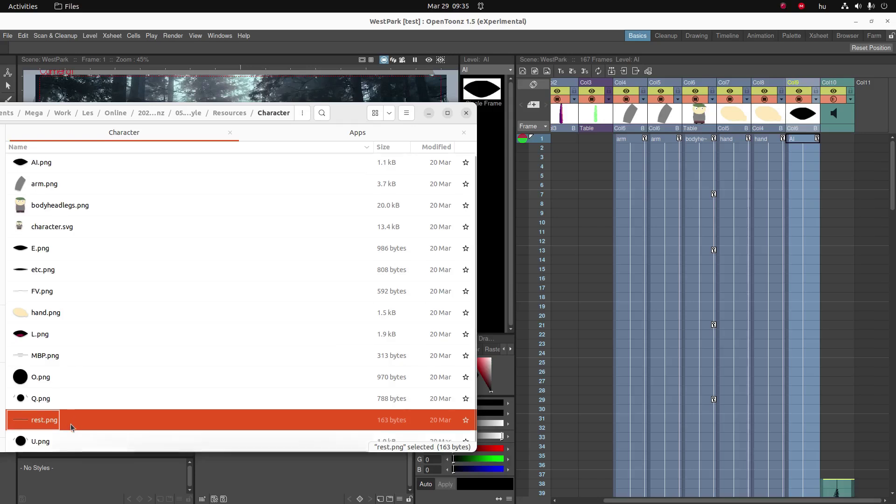
click(38, 445)
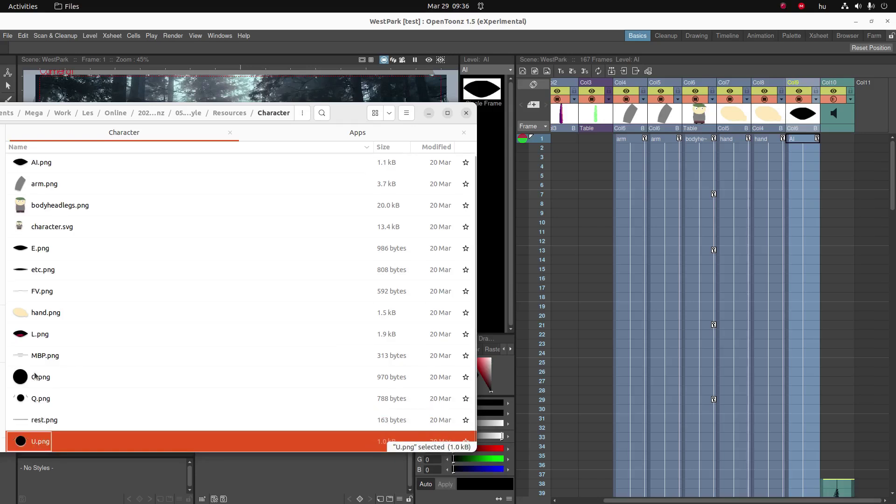
- Select all ten mouth PNGs, AI through U, and drag them onto the OpenToonz Xsheet
shift+click(40, 361)
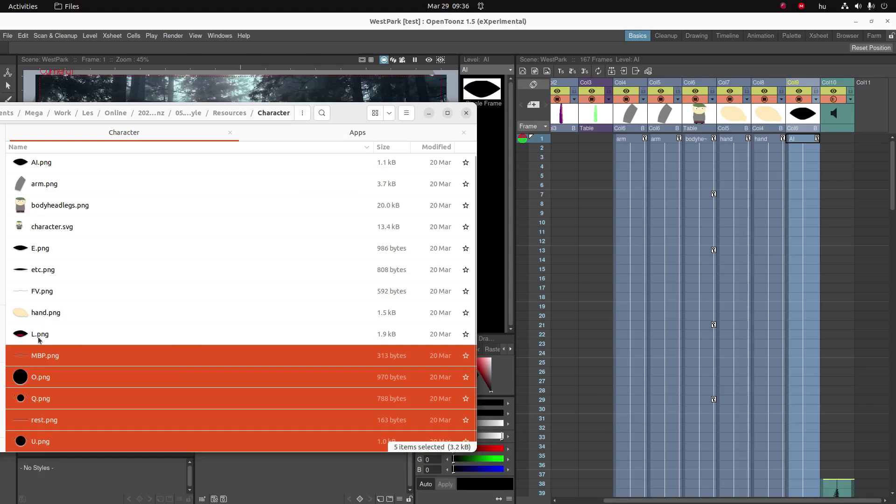
ctrl+click(39, 340)
ctrl+click(46, 295)
ctrl+click(41, 269)
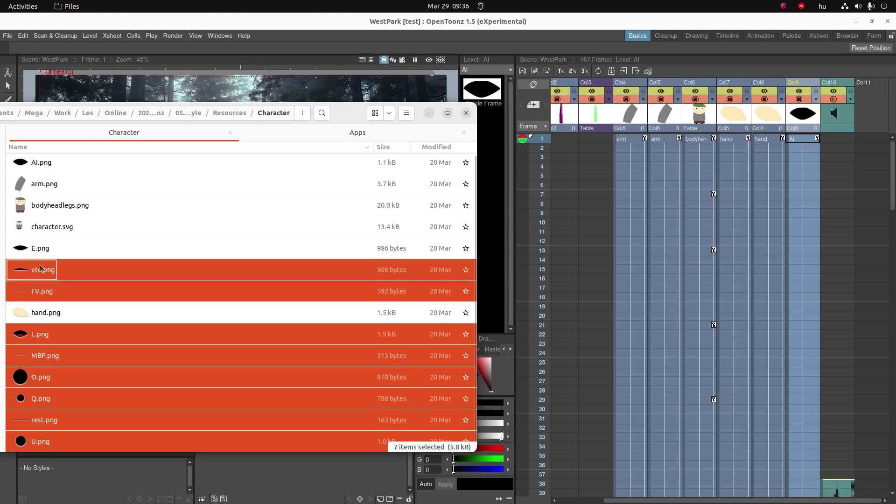
ctrl+click(37, 251)
ctrl+click(25, 166)
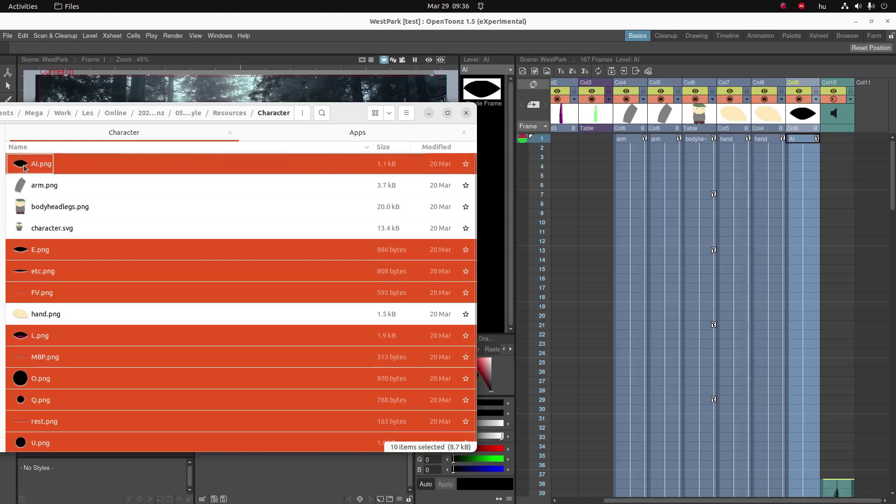
drag(25, 168, 877, 166)
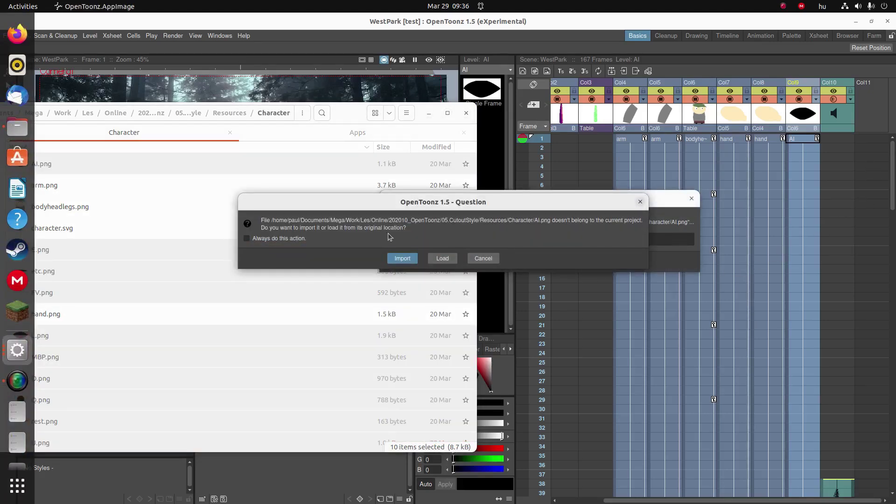
- Import the ten mouth images into the project, keeping the existing file, as columns Col11–Col20
click(402, 258)
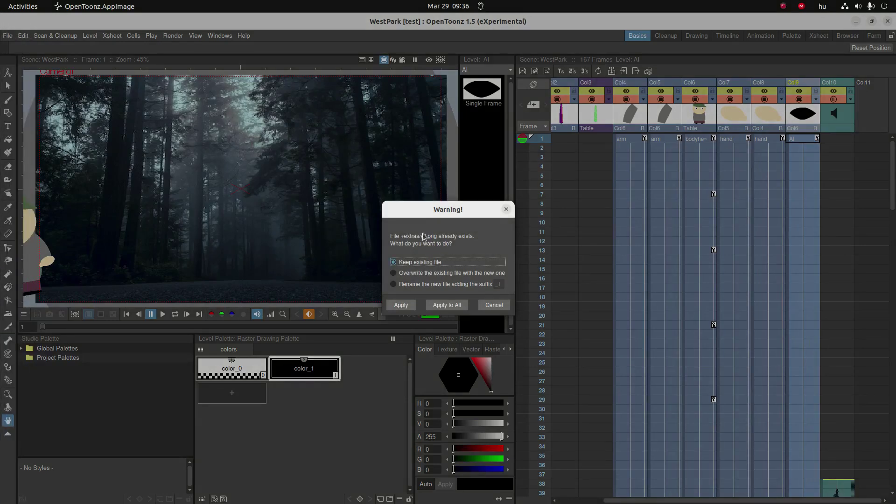
click(403, 305)
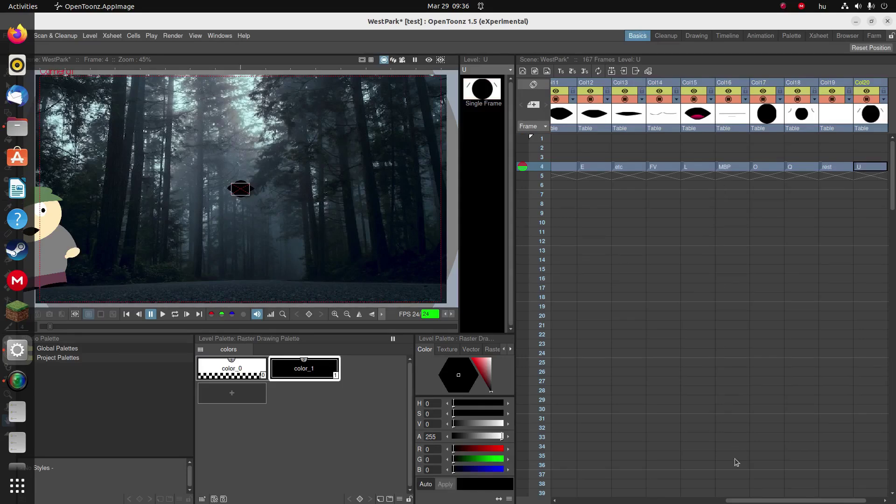
click(733, 493)
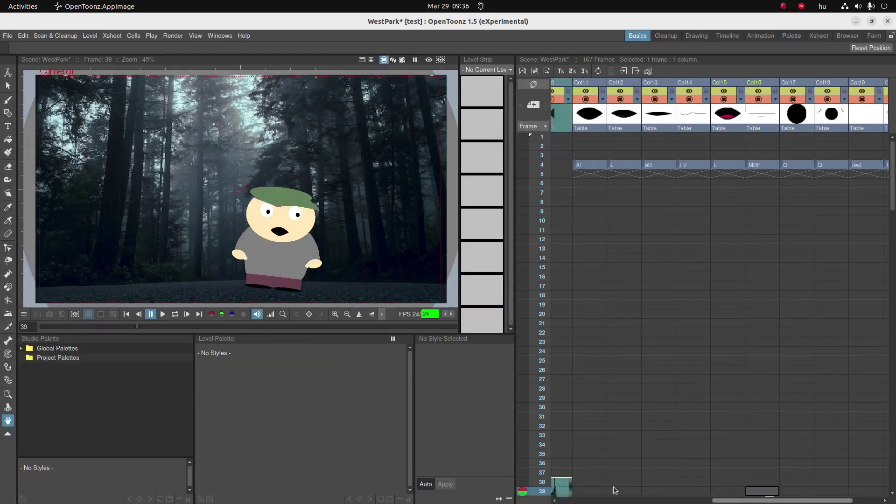
scroll(579, 483, left, 5)
scroll(570, 483, left, 5)
scroll(569, 483, right, 10)
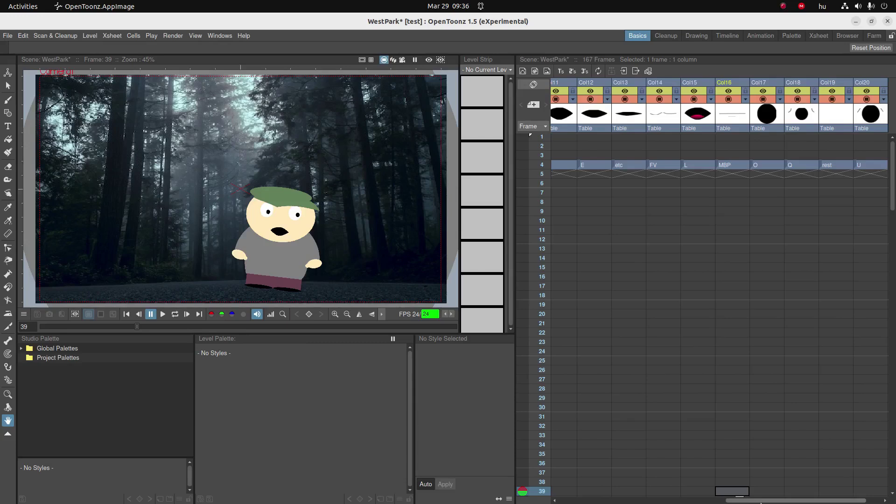
scroll(761, 502, left, 4)
scroll(699, 355, down, 5)
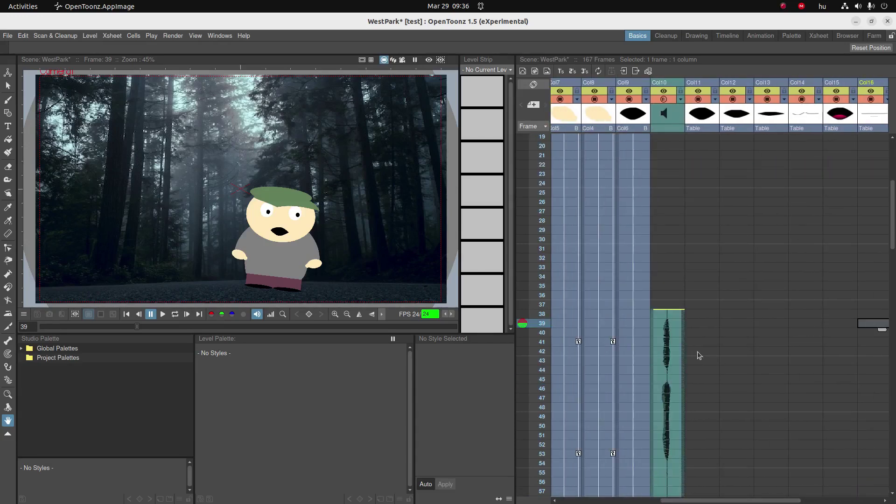
click(698, 315)
mouse_move(522, 313)
mouse_down()
mouse_move(525, 376)
mouse_move(525, 314)
mouse_move(552, 316)
mouse_up()
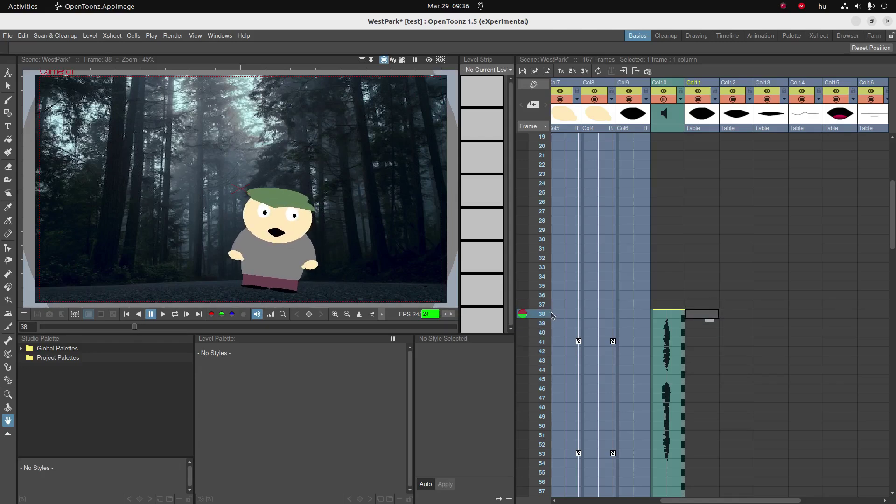
drag(746, 500, 838, 480)
click(739, 112)
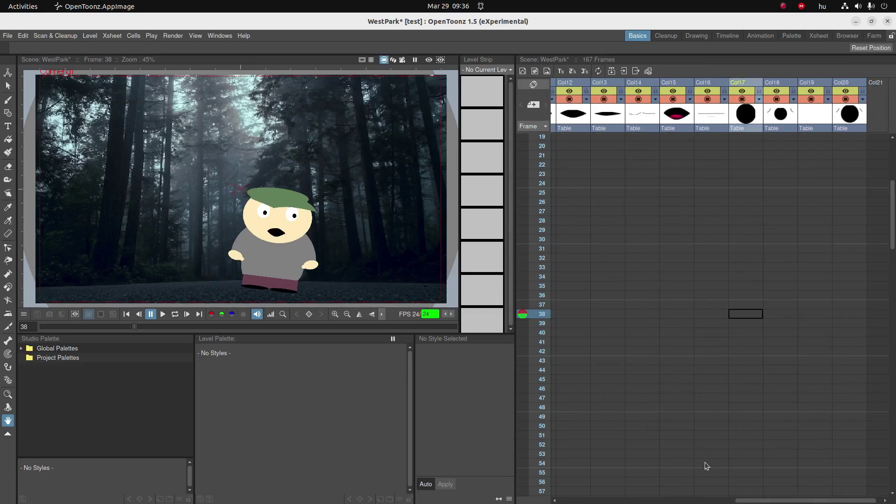
drag(742, 500, 686, 502)
scroll(755, 330, up, 6)
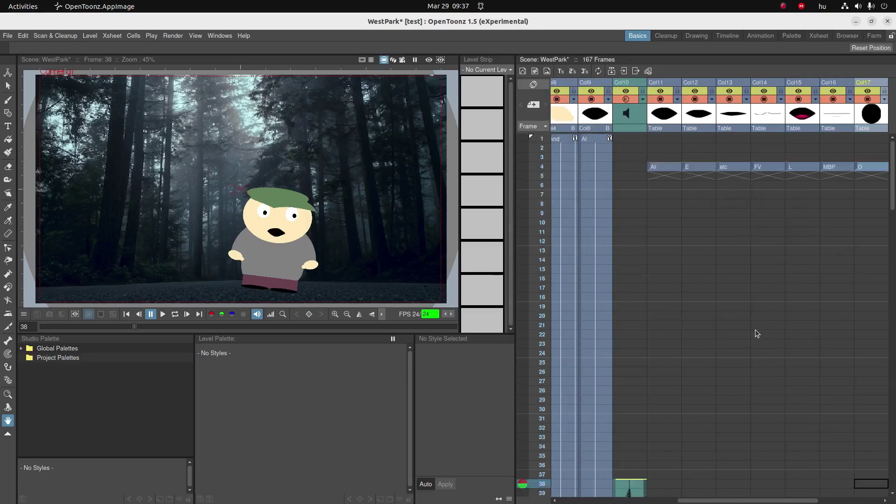
click(829, 167)
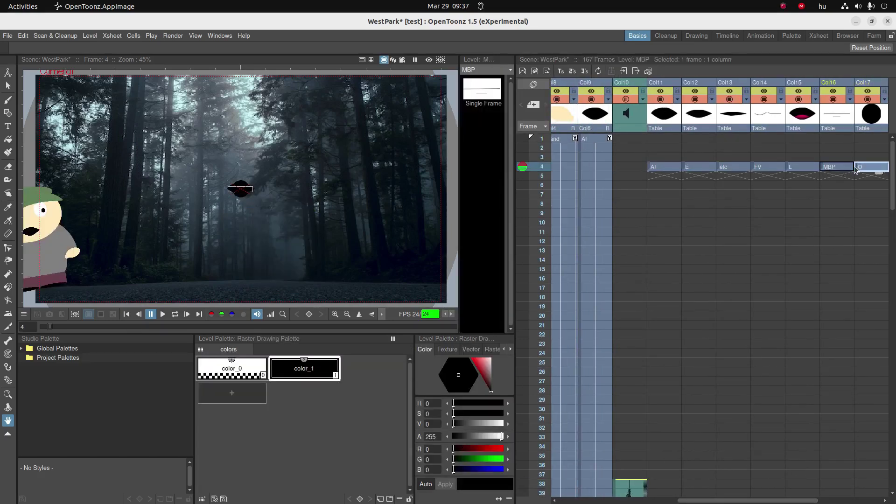
- Place the O mouth cell at Col11 frame 38 and position it over the character's face
drag(872, 169, 658, 485)
scroll(648, 344, down, 6)
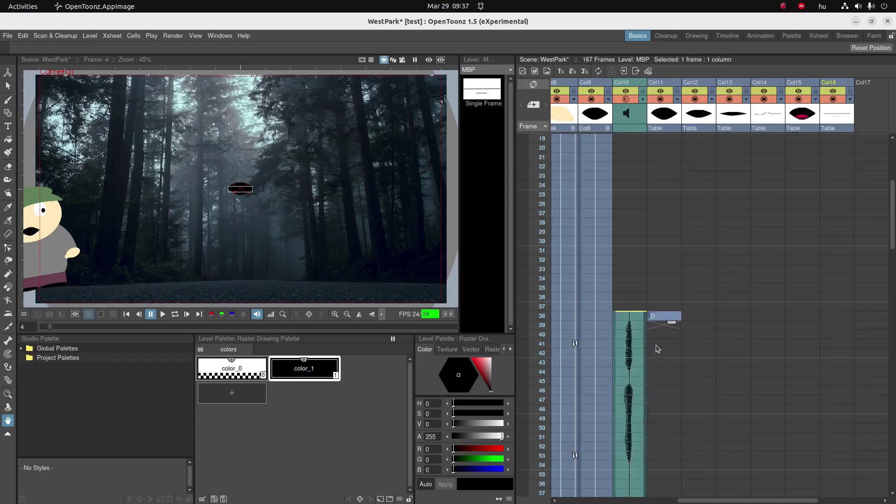
click(656, 319)
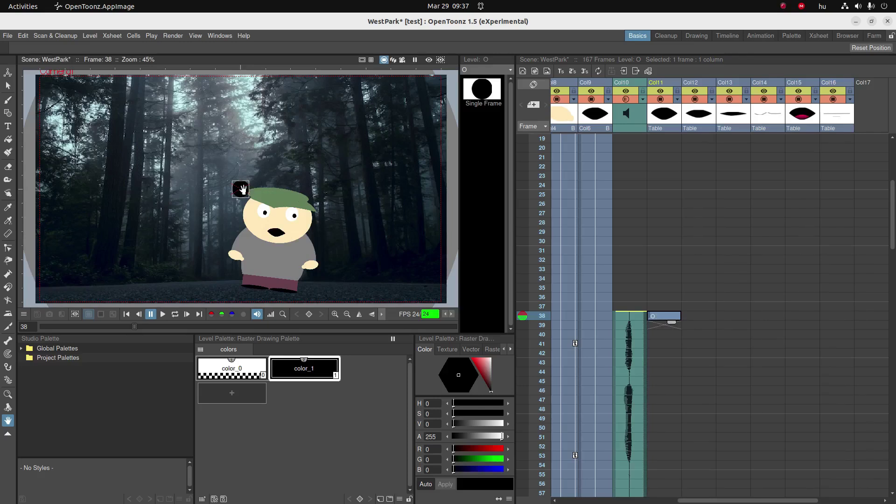
drag(240, 186, 292, 232)
click(7, 72)
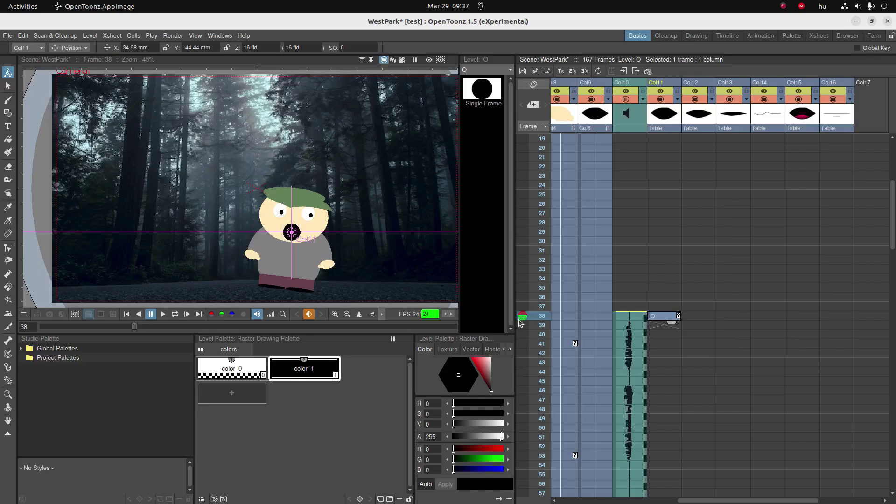
- Enter the AI mouth at frame 41 of Col11, then advance to frame 46
drag(521, 322, 524, 344)
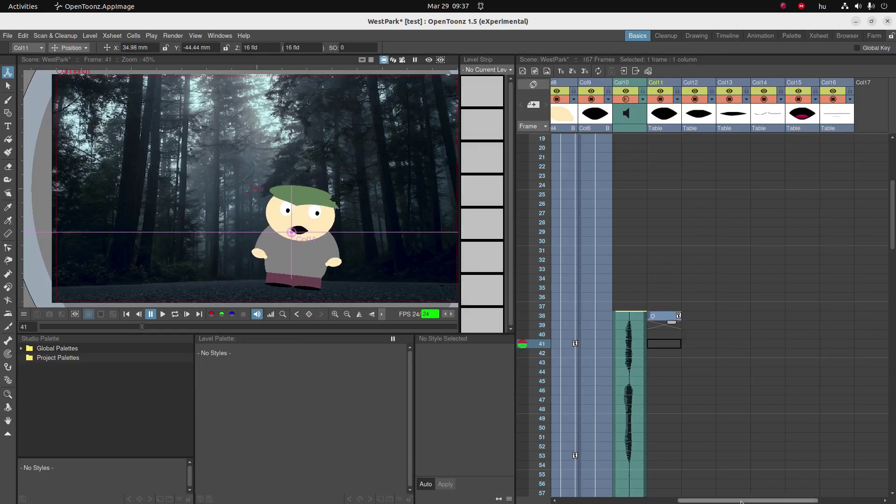
scroll(740, 498, right, 2)
scroll(605, 495, up, 5)
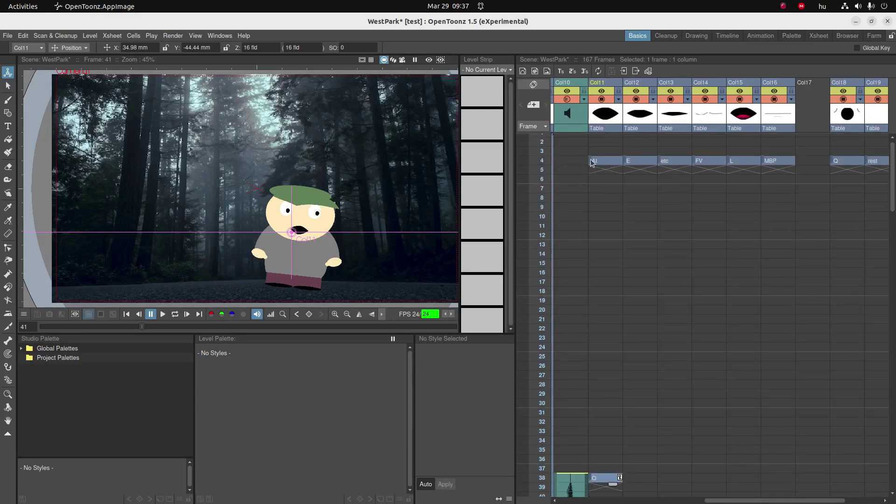
text(AI)
key(Return)
scroll(656, 233, down, 8)
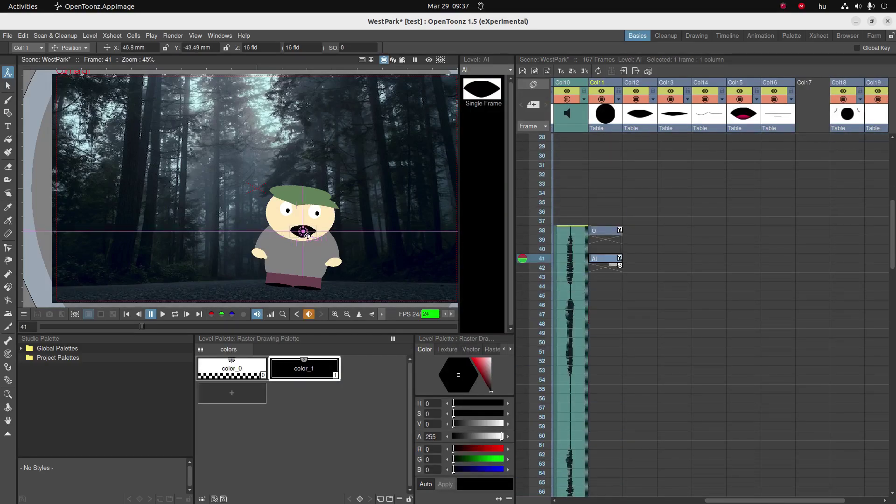
drag(523, 260, 524, 309)
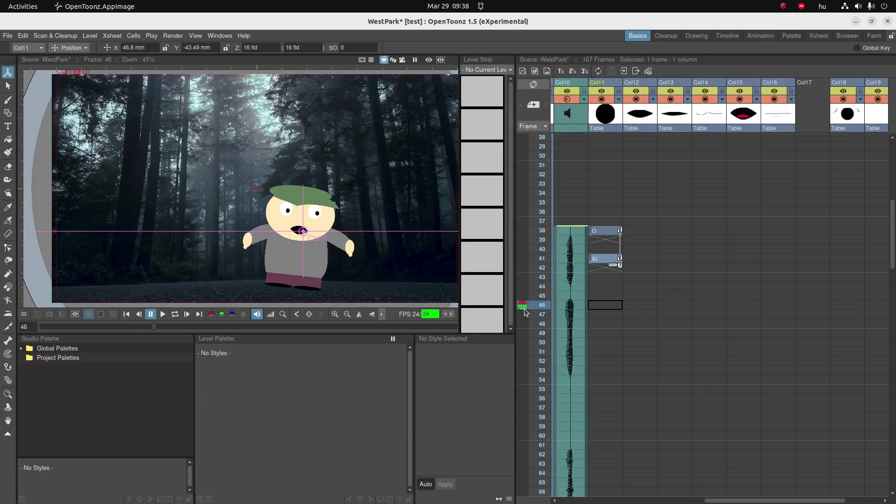
- Scroll through the Xsheet and check the O mouth drawing at frame 38
scroll(612, 277, up, 8)
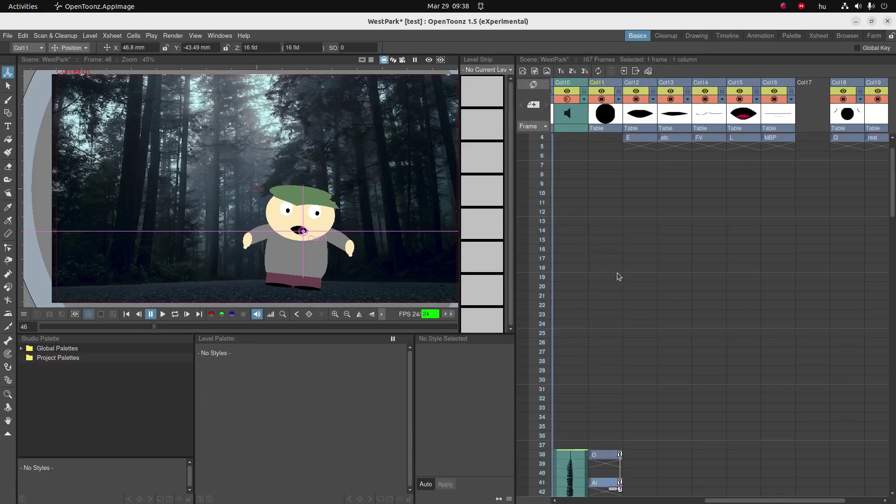
scroll(617, 273, up, 1)
scroll(747, 208, right, 2)
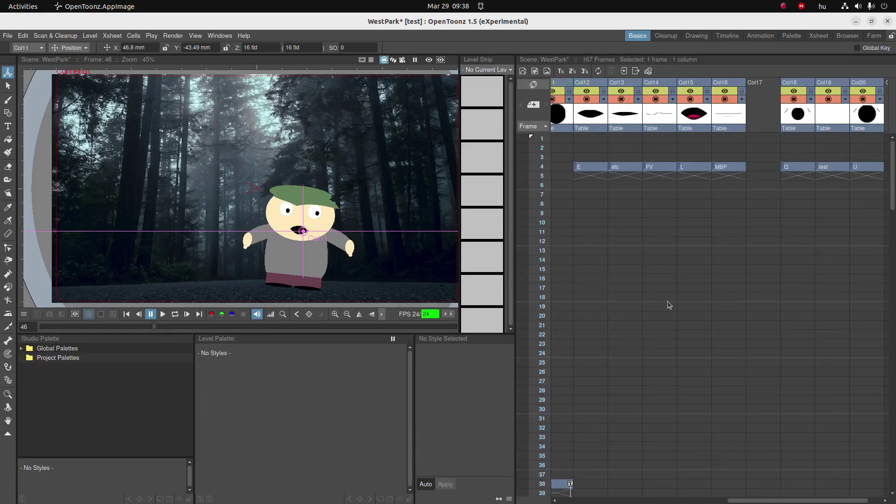
click(677, 500)
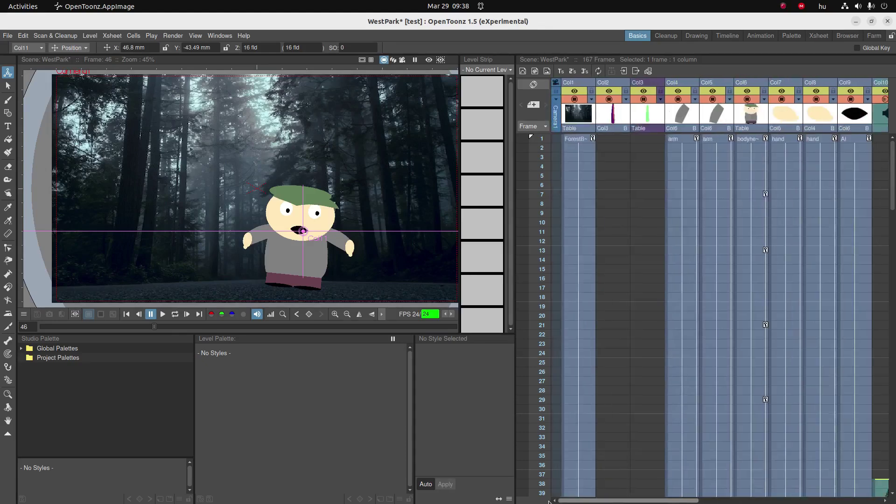
drag(677, 501, 764, 500)
scroll(731, 434, down, 6)
click(739, 316)
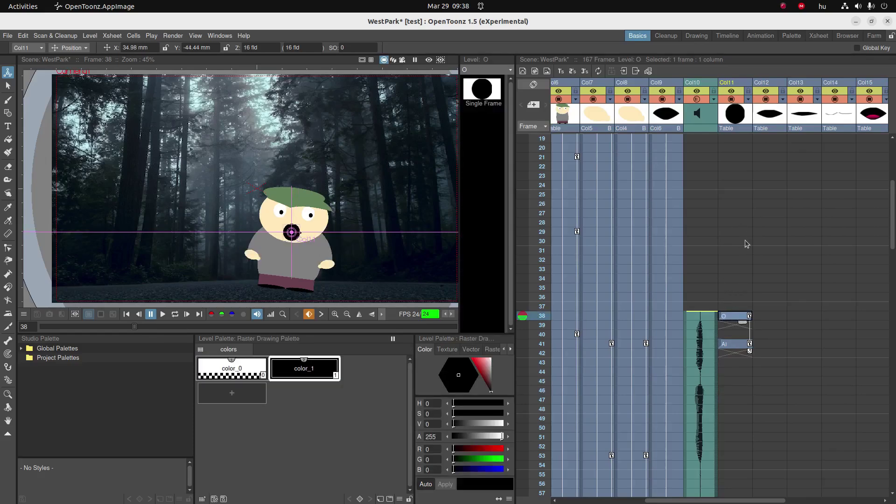
scroll(743, 245, up, 6)
- Start a new Raster Level at Col11 frame 1, ready to be named MouthShapes
click(732, 138)
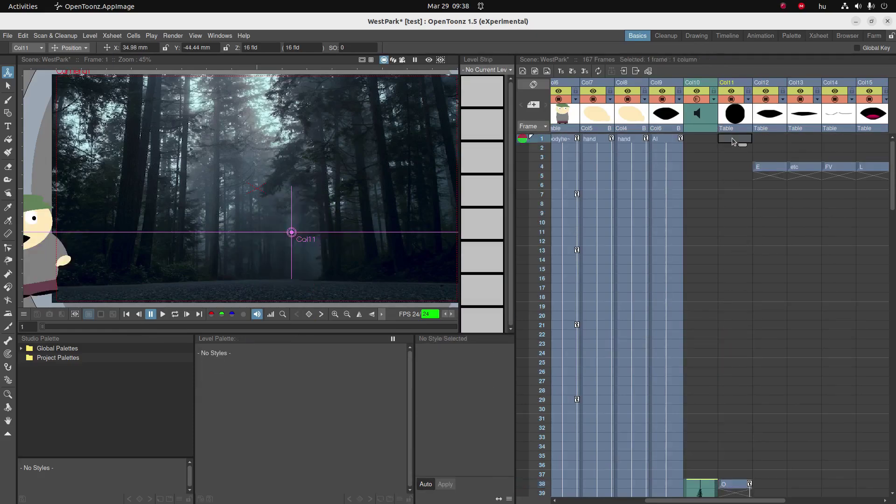
right_click(732, 138)
click(761, 157)
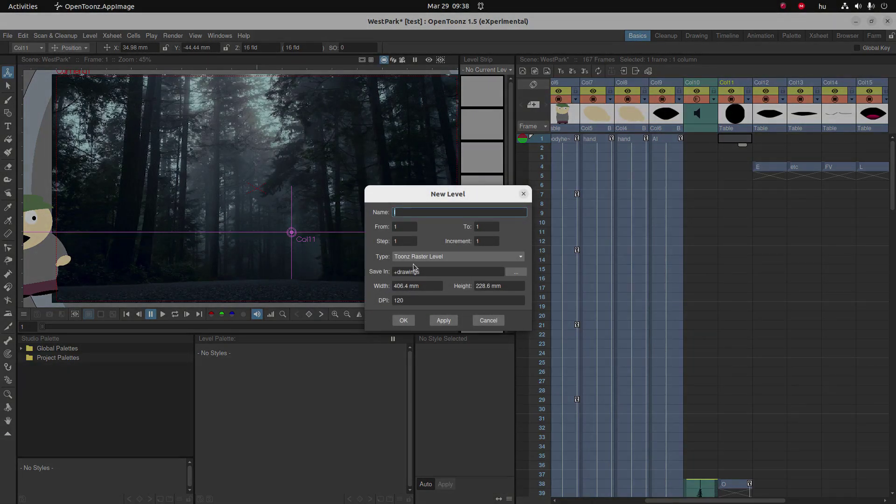
click(413, 257)
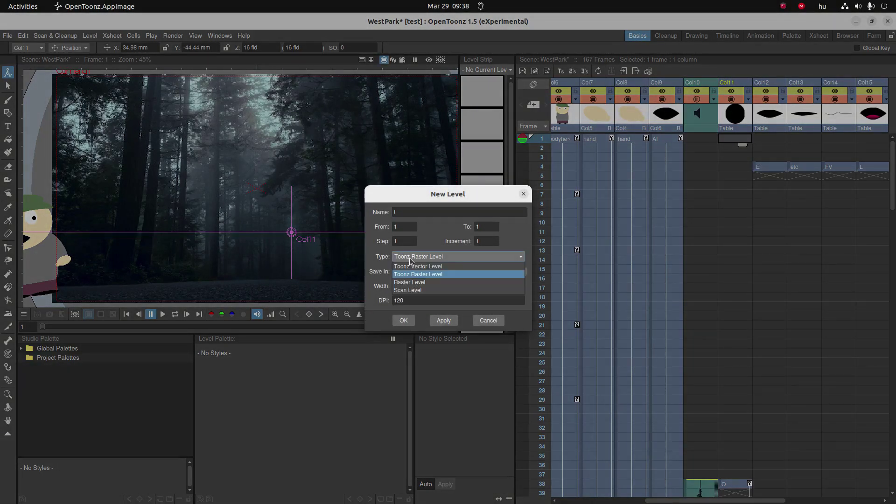
click(410, 282)
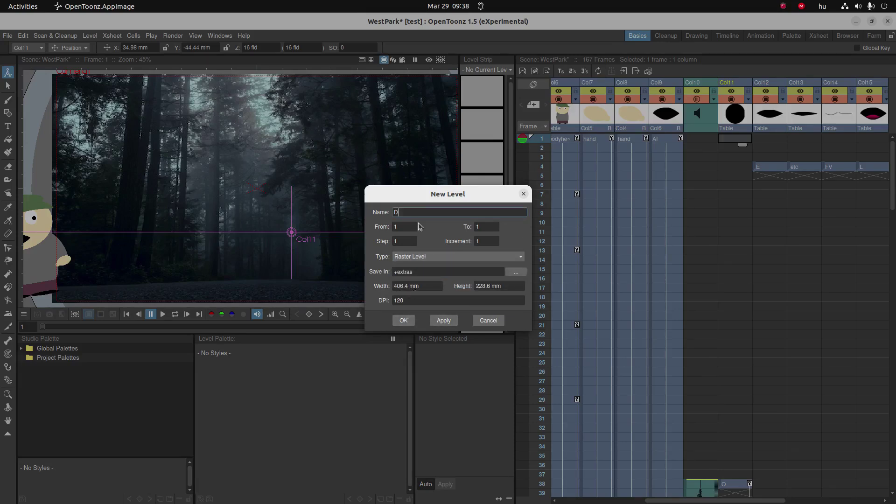
key(ctrl+a)
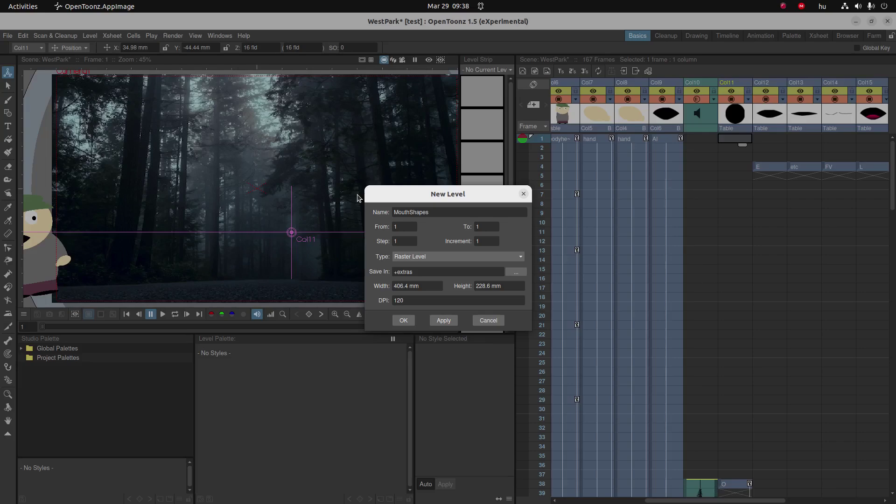
click(403, 321)
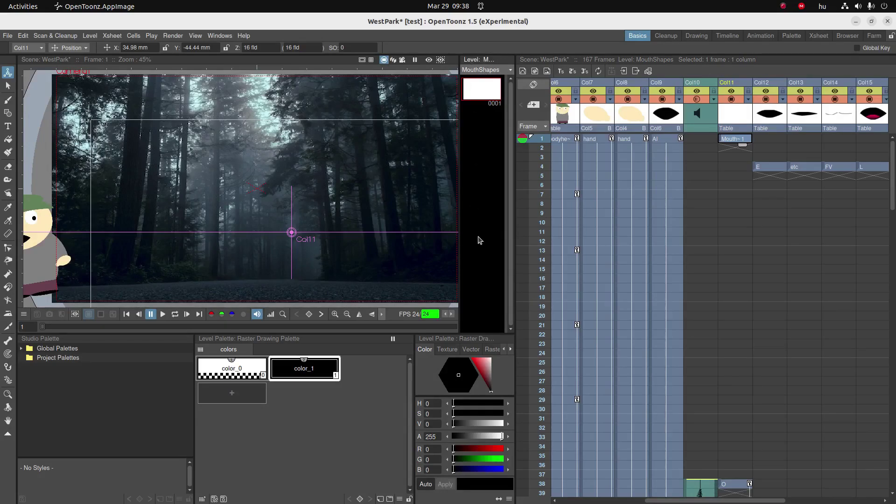
click(221, 38)
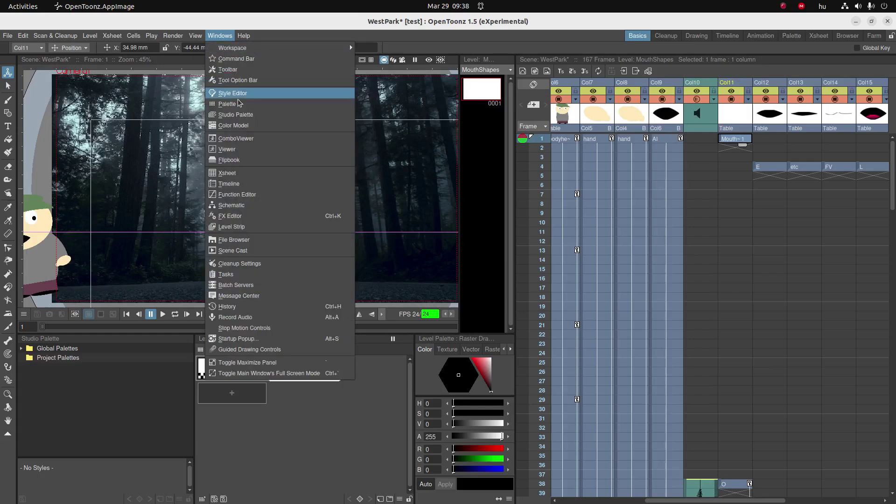
click(253, 227)
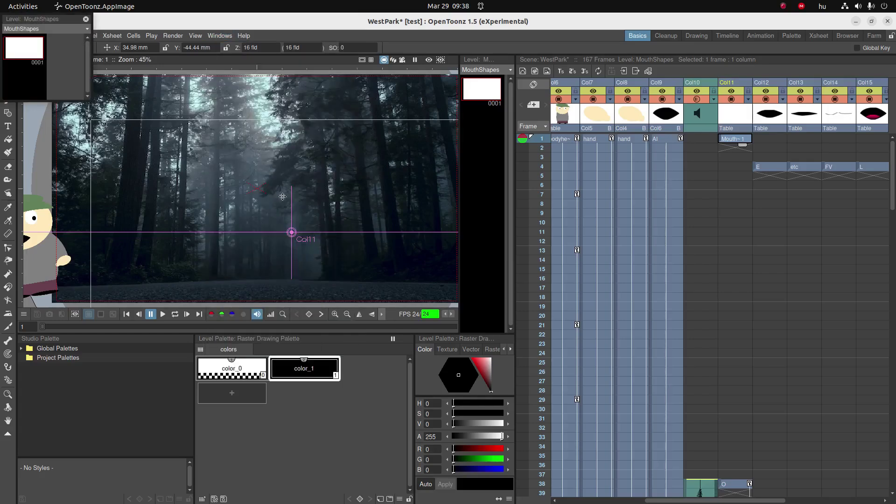
click(86, 20)
click(628, 167)
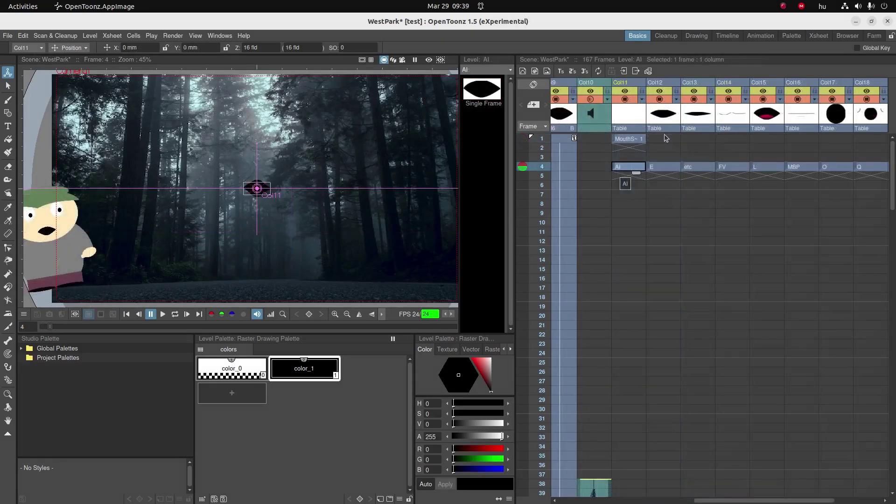
click(636, 140)
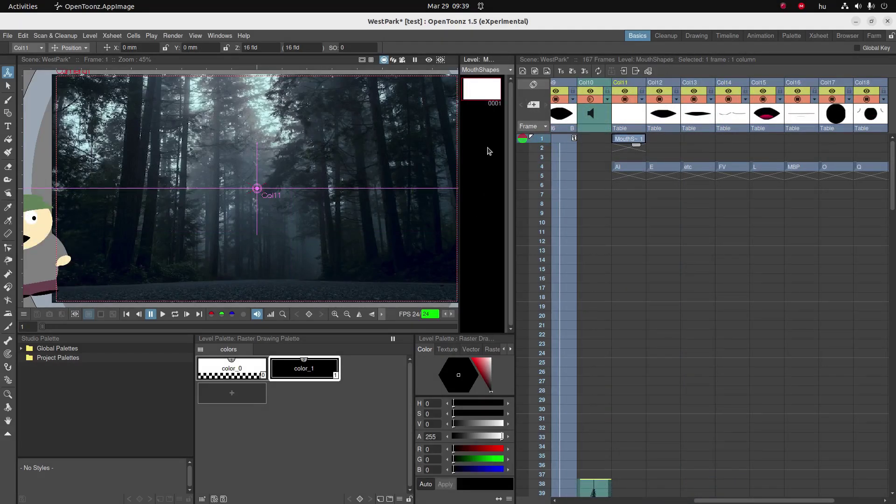
click(621, 168)
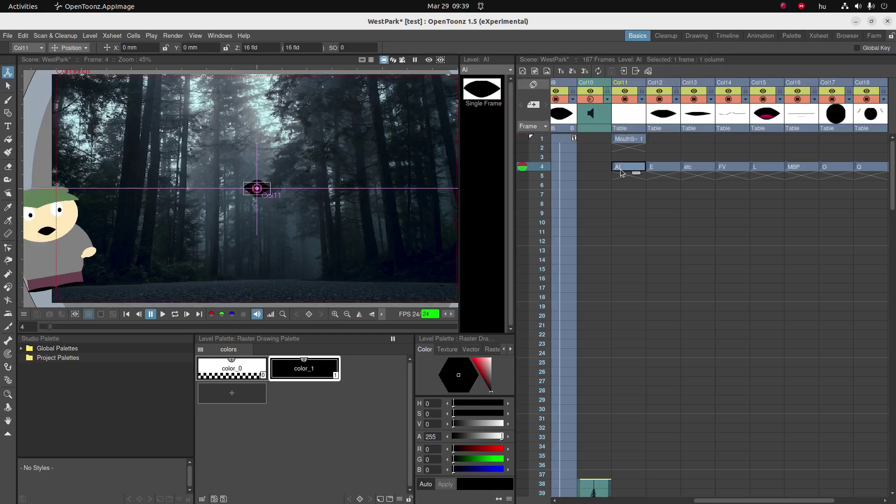
click(477, 92)
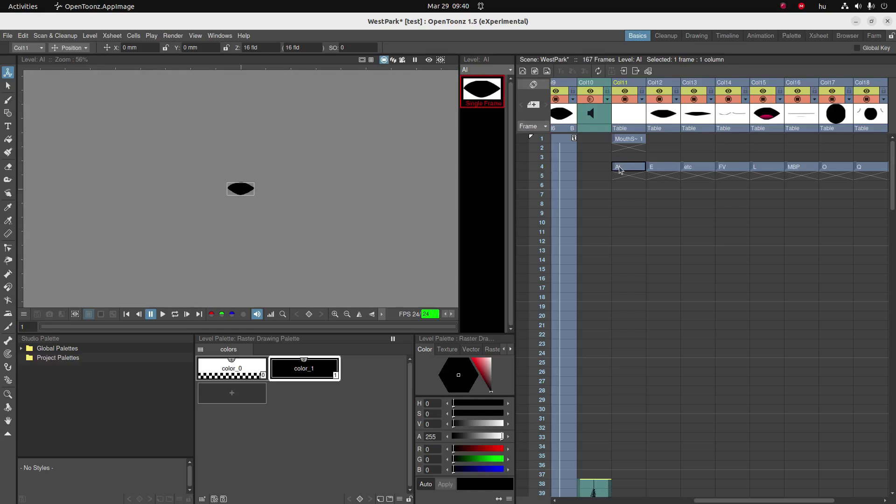
click(620, 169)
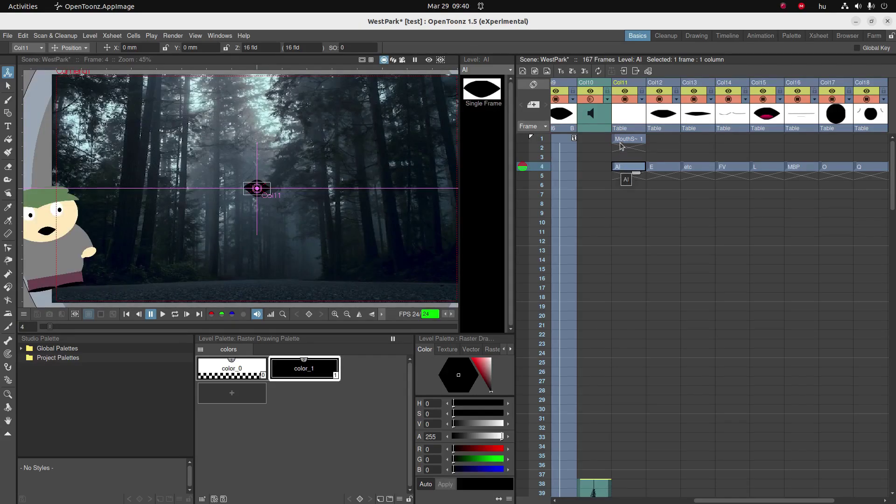
click(621, 140)
- Box-select the Col9 AI mouth shape and paste it into MouthShapes drawing 1
click(630, 168)
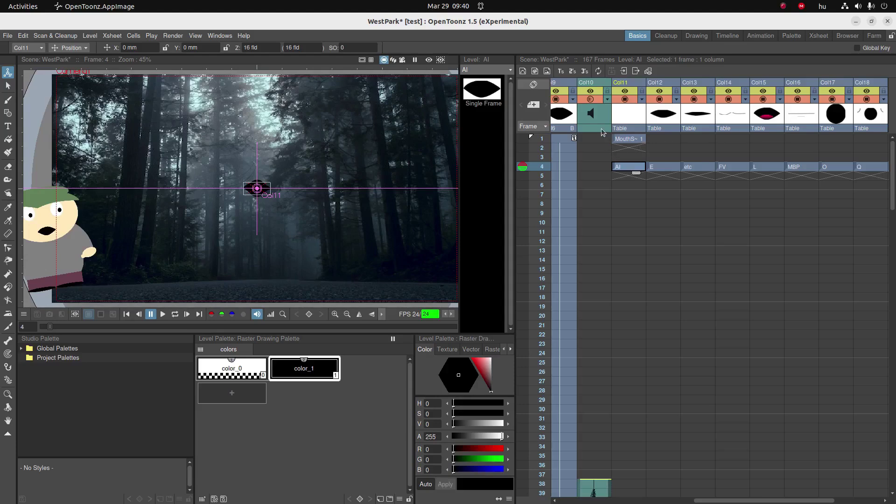
click(566, 116)
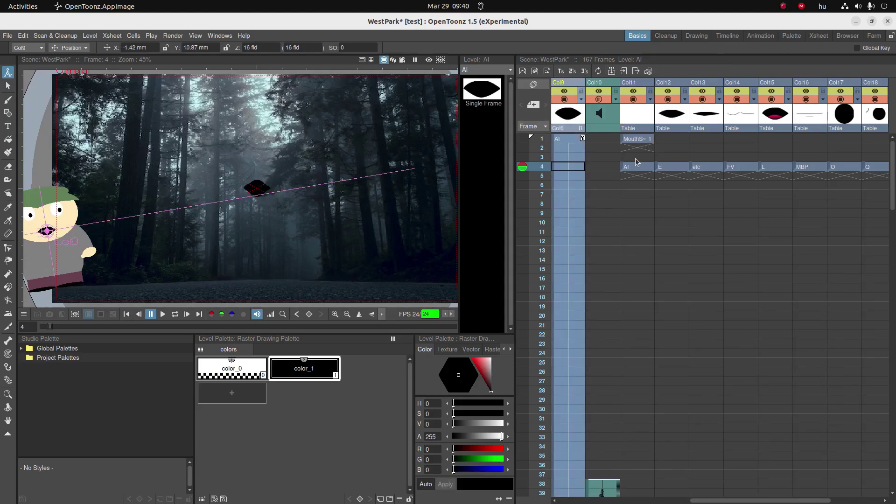
click(491, 93)
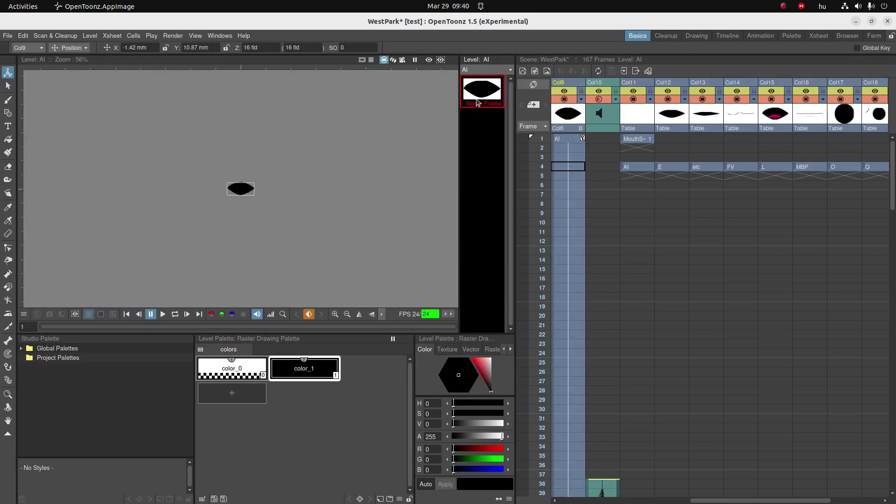
click(8, 86)
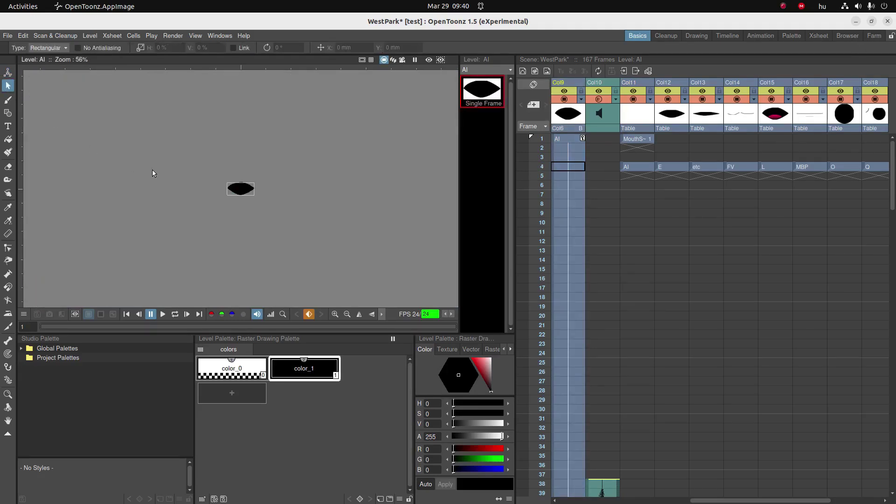
drag(162, 171, 275, 221)
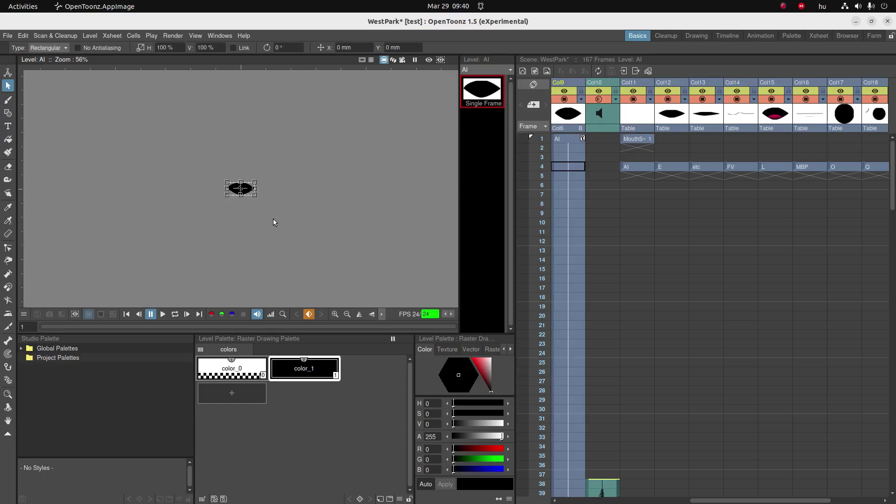
click(635, 139)
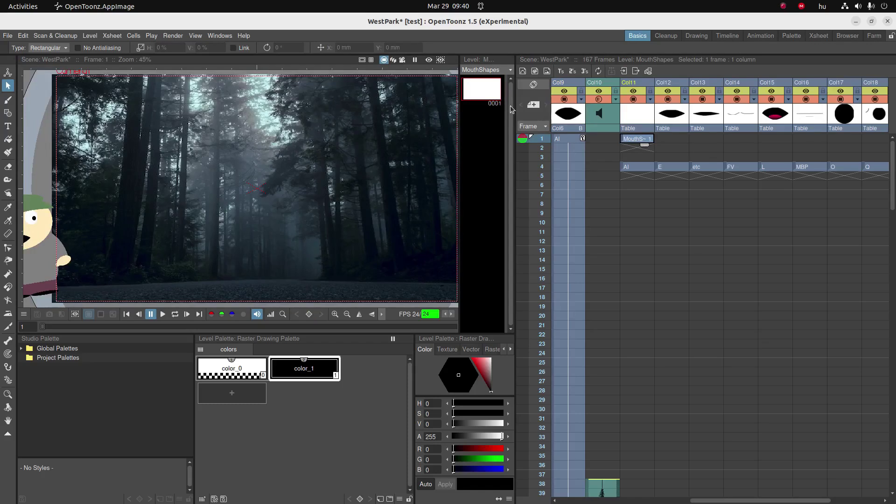
click(484, 96)
key(ctrl+v)
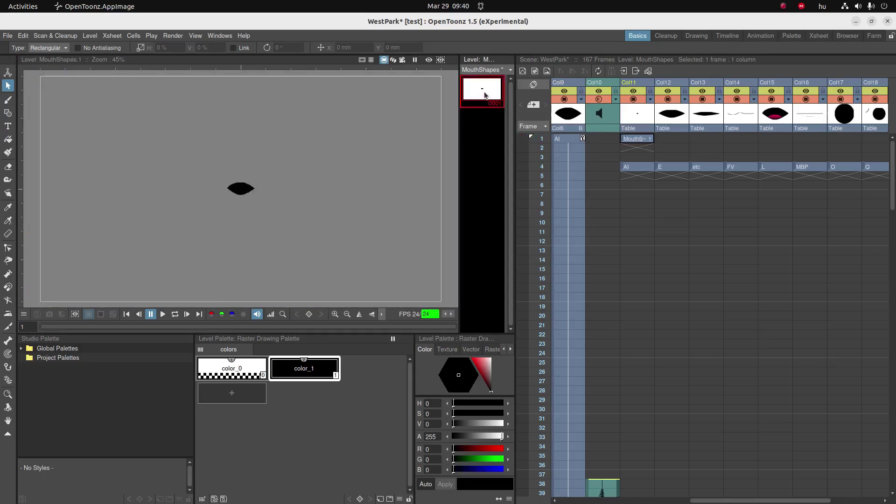
- Add frames to the MouthShapes level up to frame 9 from the Level Strip
right_click(486, 120)
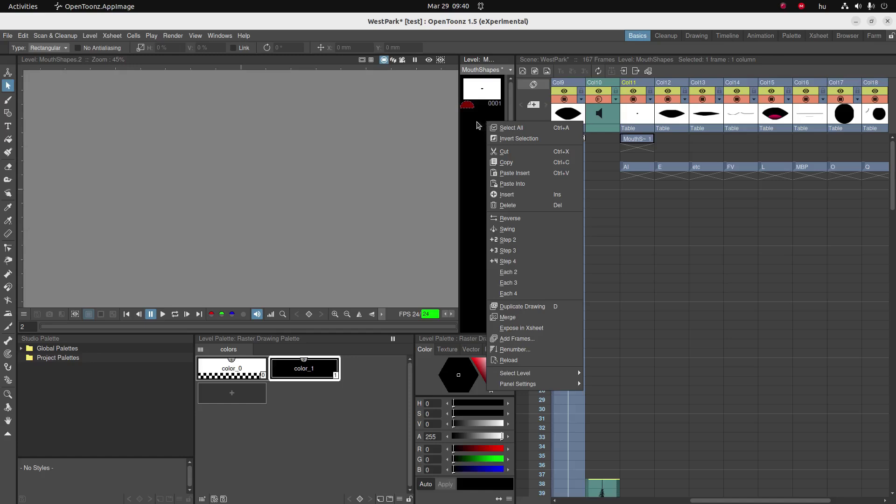
click(465, 117)
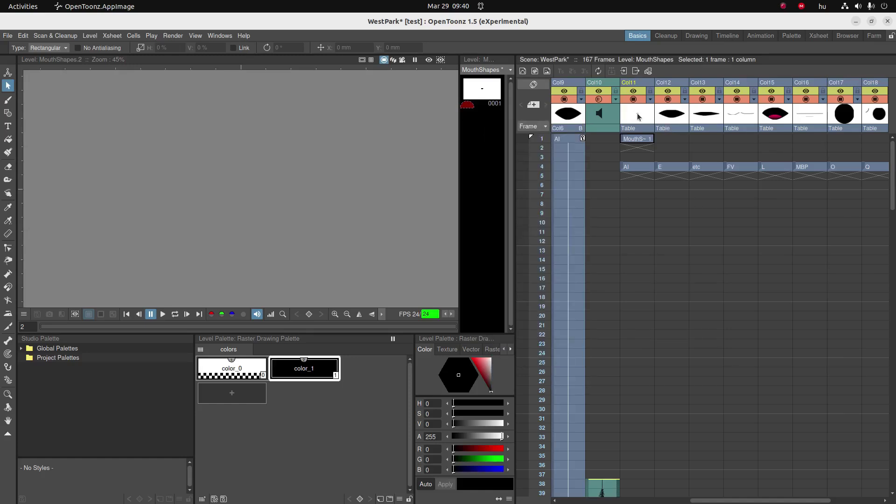
right_click(478, 144)
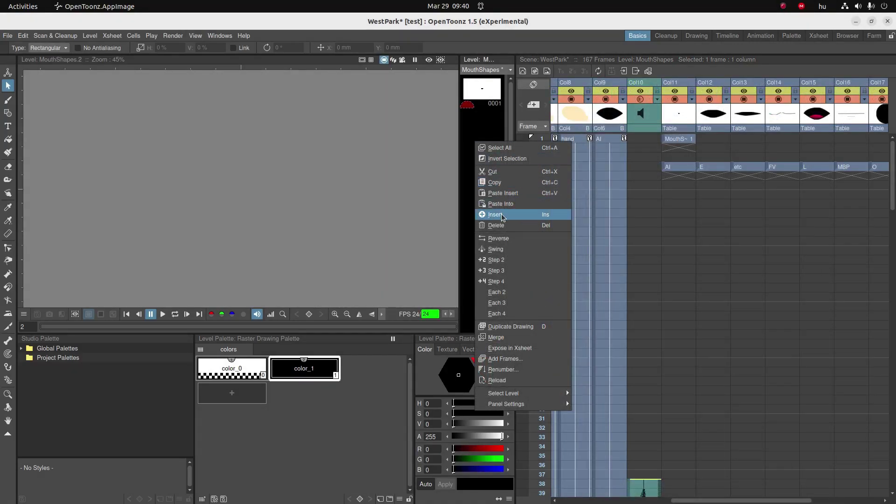
click(500, 361)
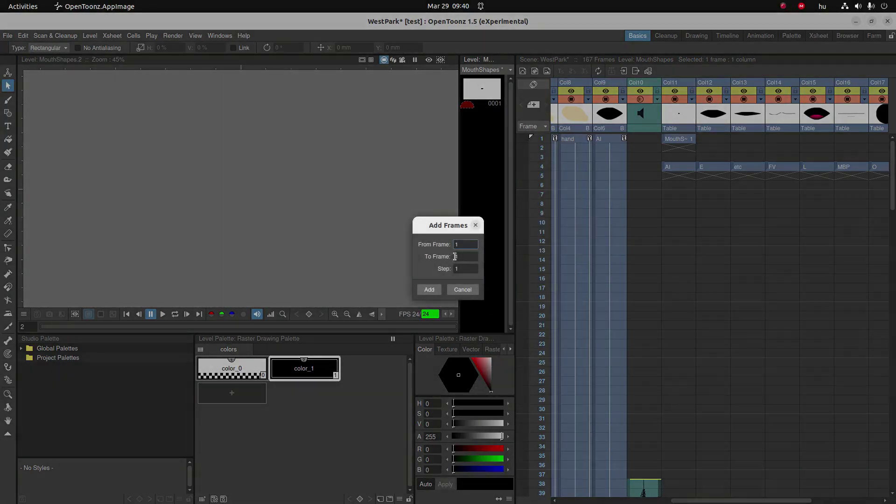
double_click(460, 258)
text(9)
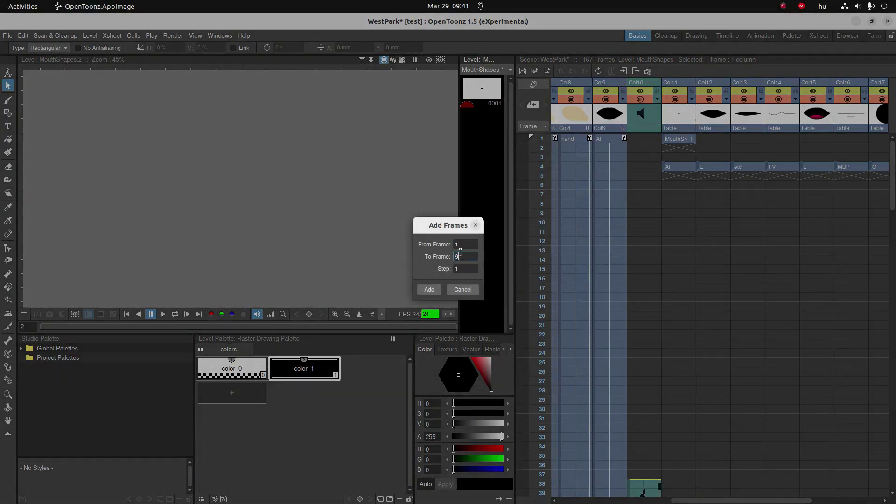
click(434, 290)
- Check the first and last MouthShapes drawings, 0001 and 0010
scroll(476, 104, down, 3)
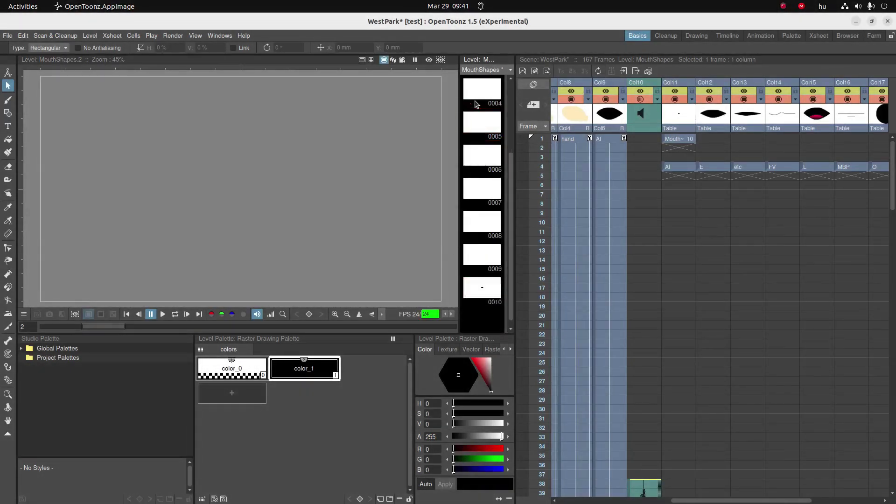
scroll(477, 104, up, 3)
click(483, 91)
scroll(485, 91, down, 3)
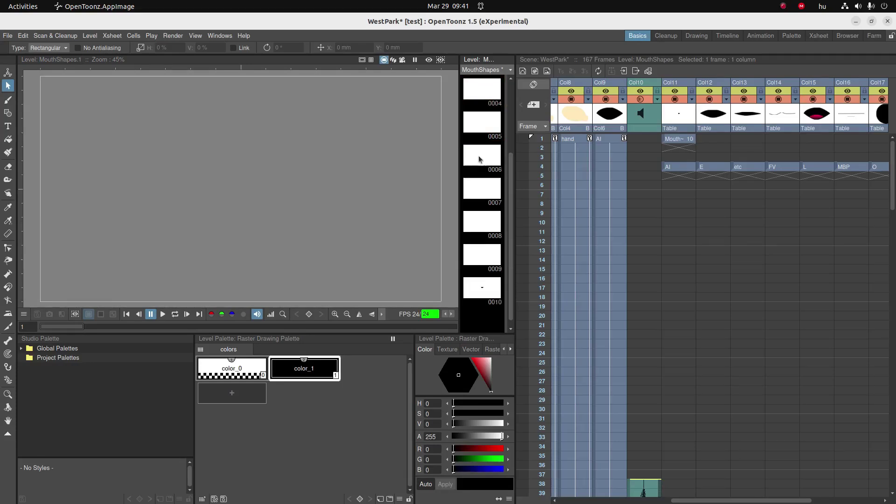
click(479, 287)
scroll(477, 297, up, 3)
click(476, 97)
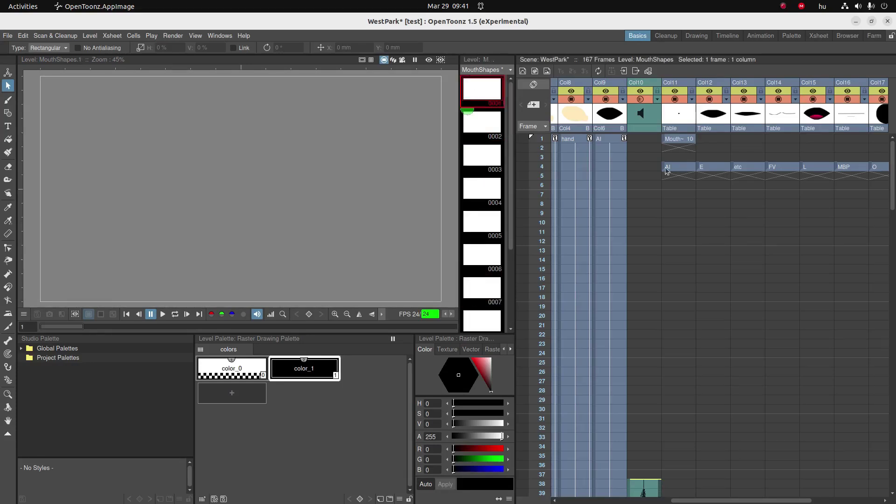
- Clear the AI and E mouth cells at frame 4
click(667, 168)
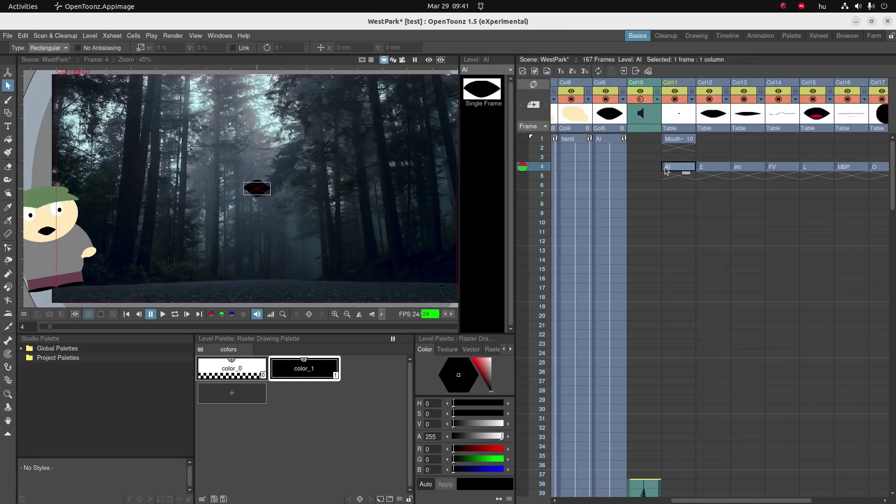
key(Delete)
click(704, 167)
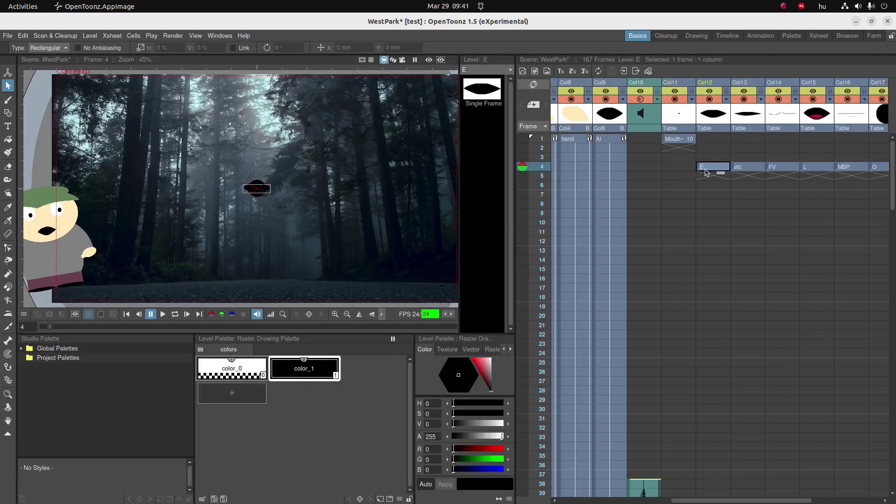
click(482, 88)
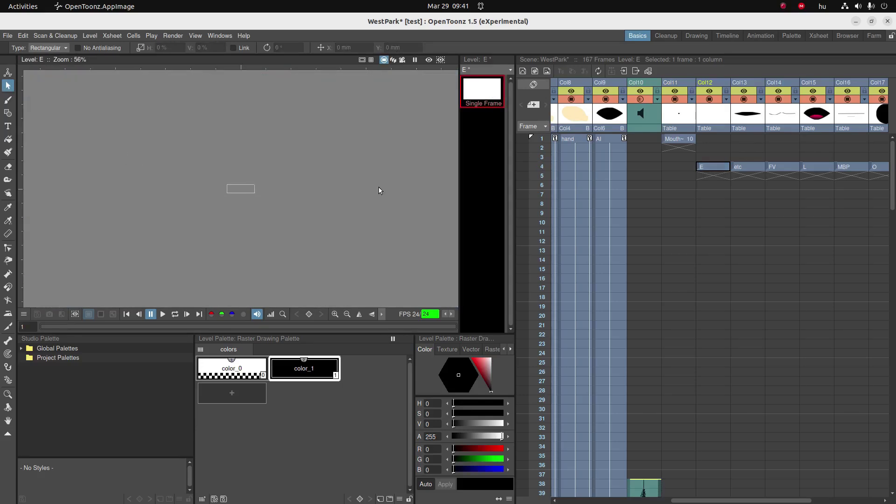
click(679, 139)
click(487, 92)
click(705, 167)
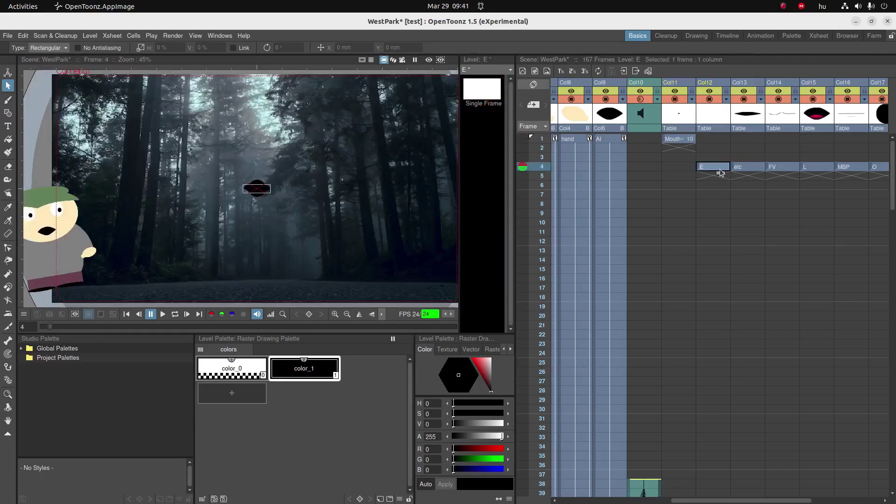
right_click(713, 167)
click(741, 366)
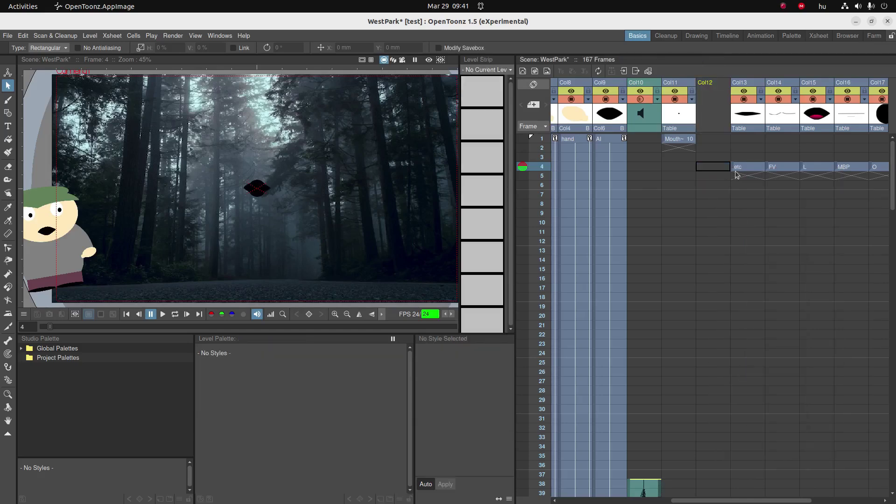
- Erase the etc mouth stroke and clear the etc cell in Col13
click(746, 166)
click(482, 88)
drag(172, 177, 277, 210)
key(Delete)
click(679, 139)
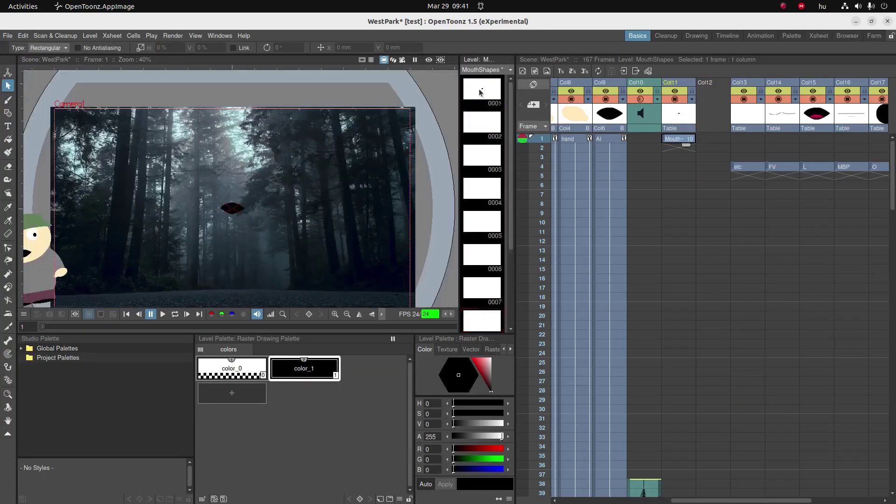
click(477, 123)
click(681, 141)
click(747, 166)
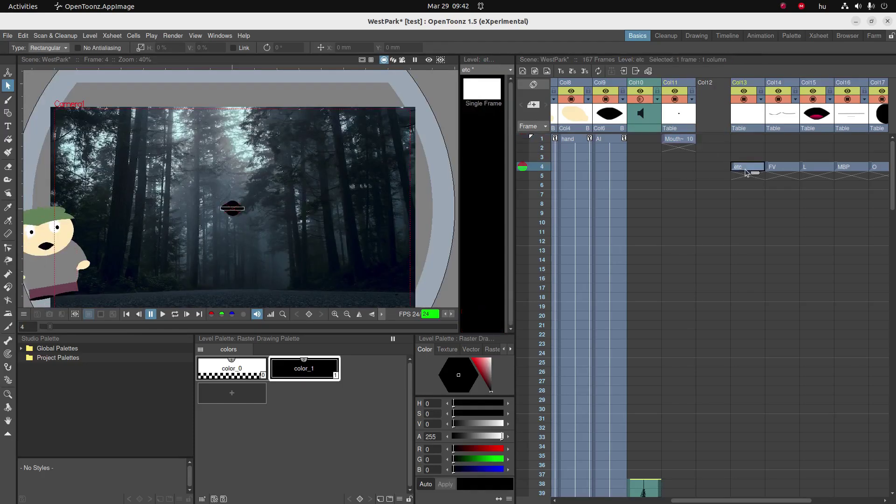
key(Delete)
- Open the FV drawing and review MouthShapes drawings 0002 to 0004
click(782, 167)
click(482, 88)
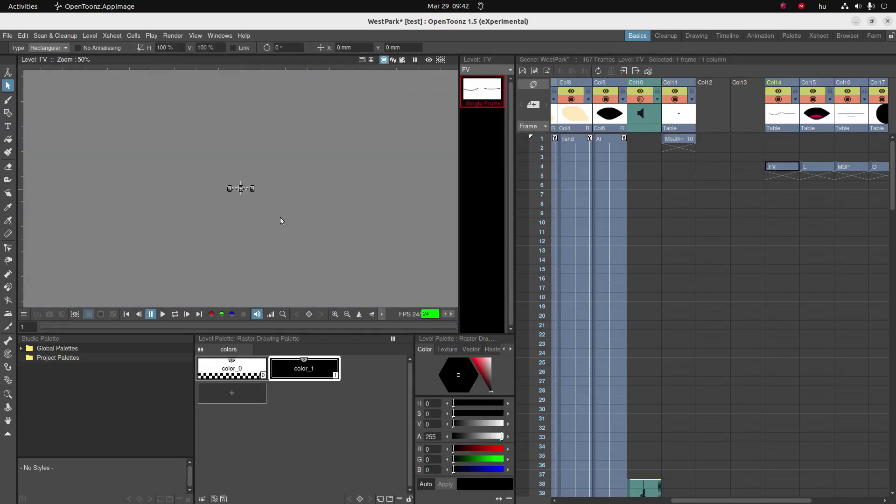
click(679, 139)
click(477, 126)
click(481, 153)
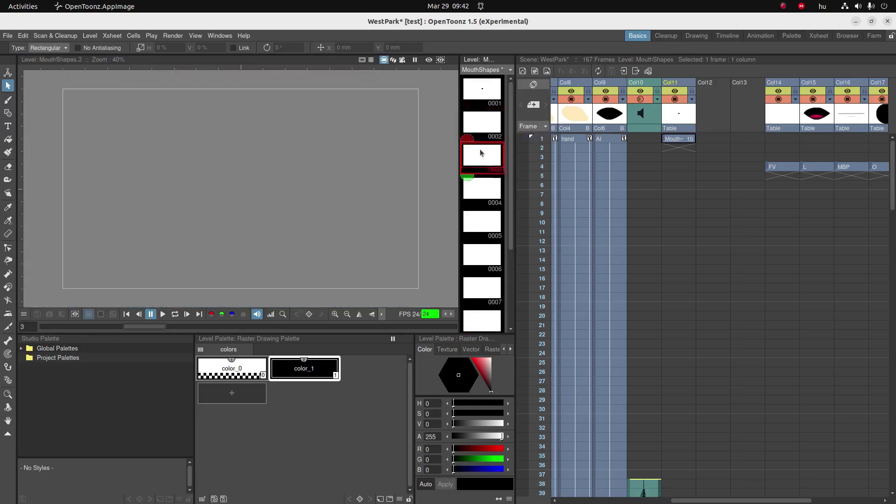
click(485, 191)
- Erase the L mouth drawing in Col15 and browse the MouthShapes drawings
click(804, 167)
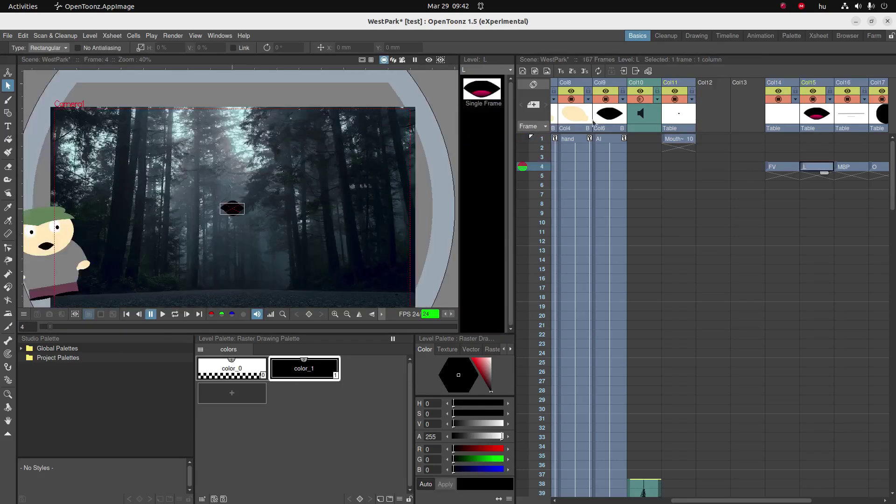
click(482, 89)
drag(204, 173, 312, 233)
key(Delete)
click(682, 140)
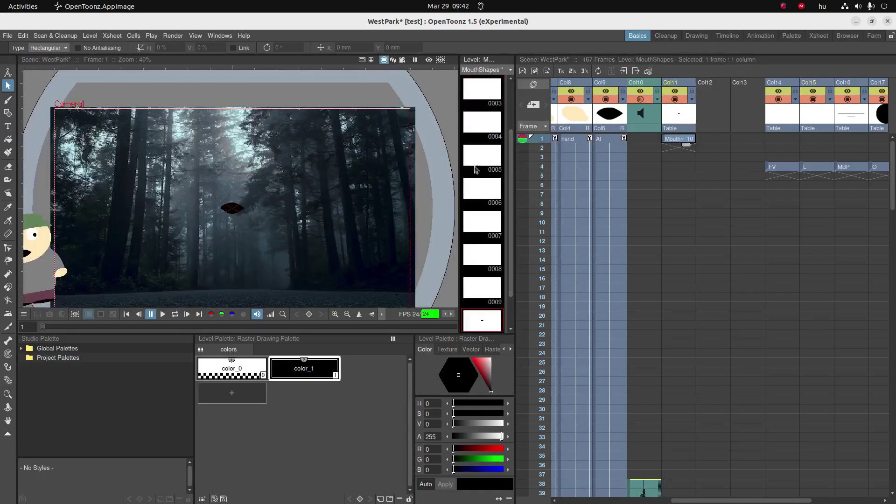
click(483, 122)
click(485, 189)
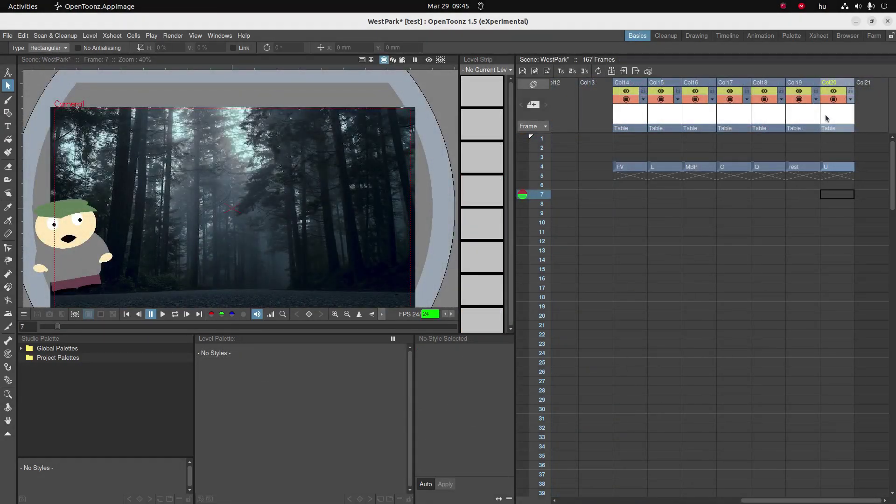
- Delete columns Col14–Col20 and step through MouthShapes drawings from 0001
click(634, 113)
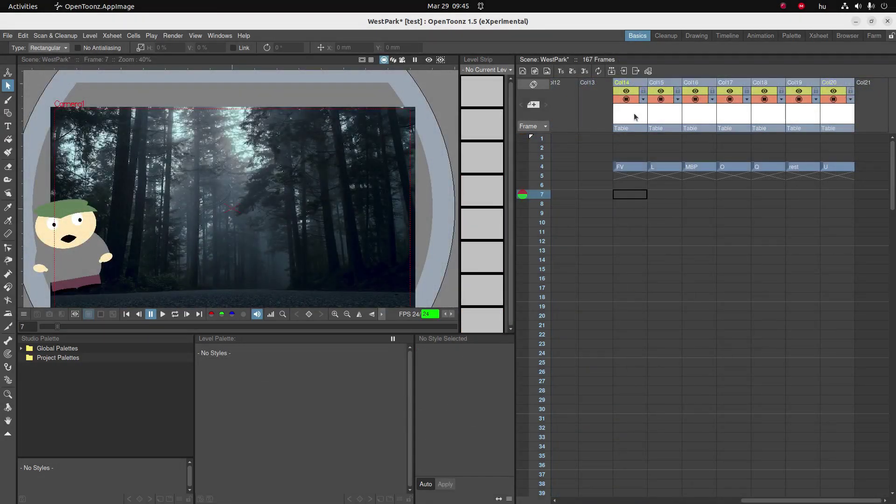
key(Delete)
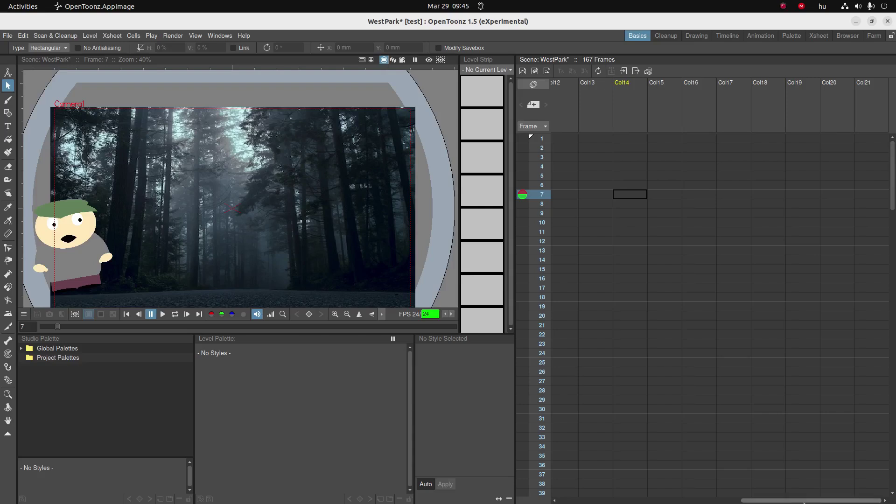
drag(812, 501, 735, 500)
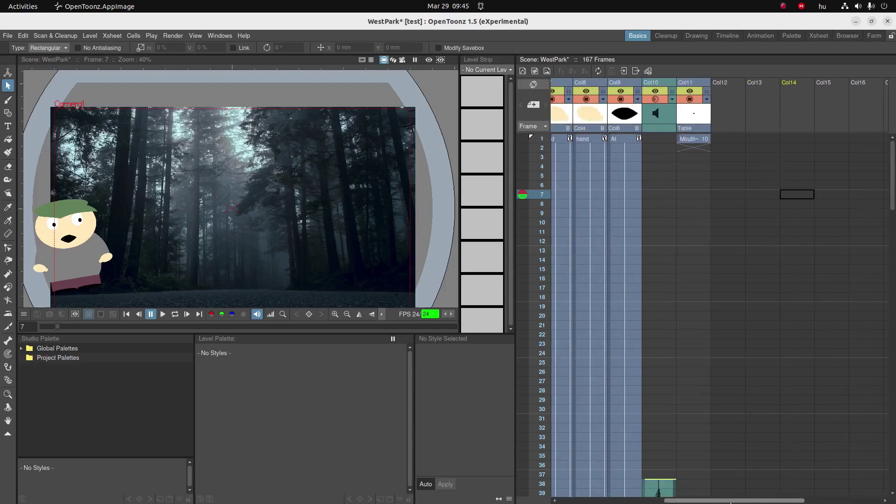
click(695, 139)
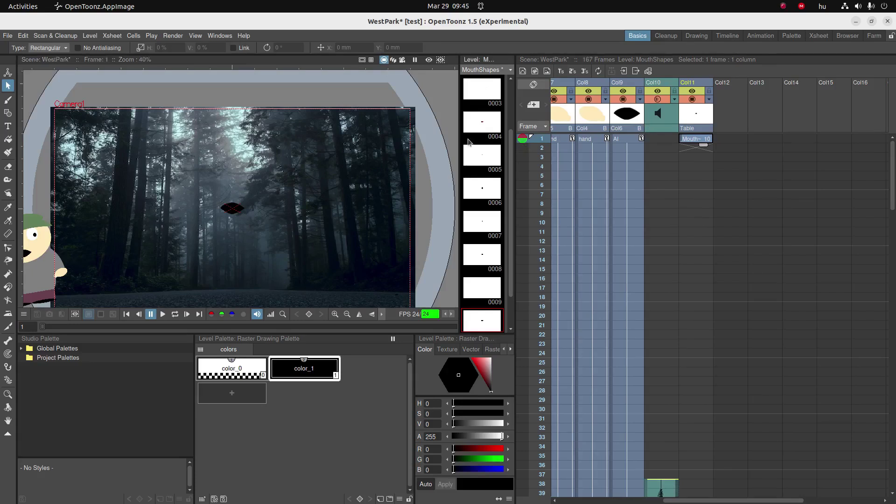
scroll(488, 276, up, 2)
click(477, 88)
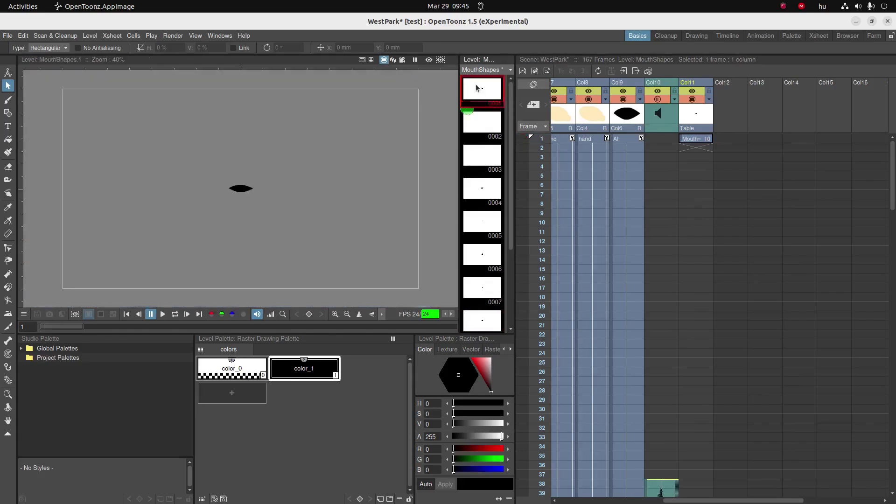
key(Down)
key(Down)
key(Down)
key(Down)
key(Down)
key(Down)
key(Down)
key(Down)
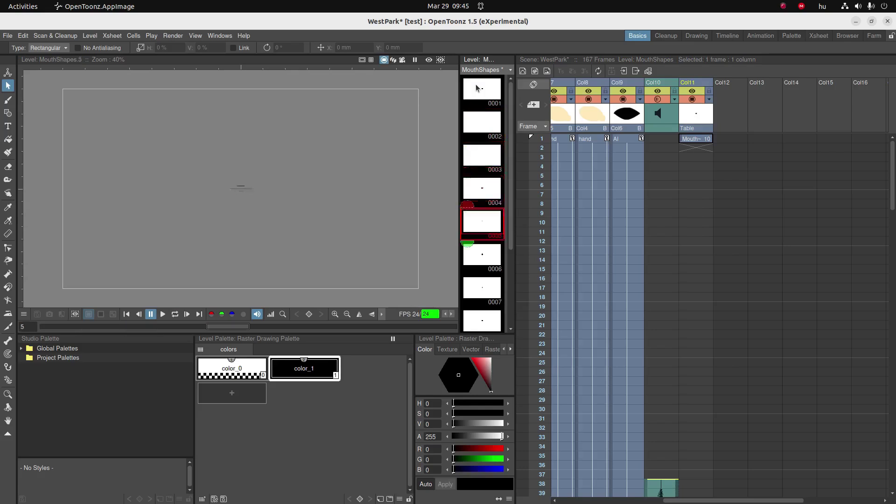
- In the stage schematic, delete the AI column node
key(Down)
key(Down)
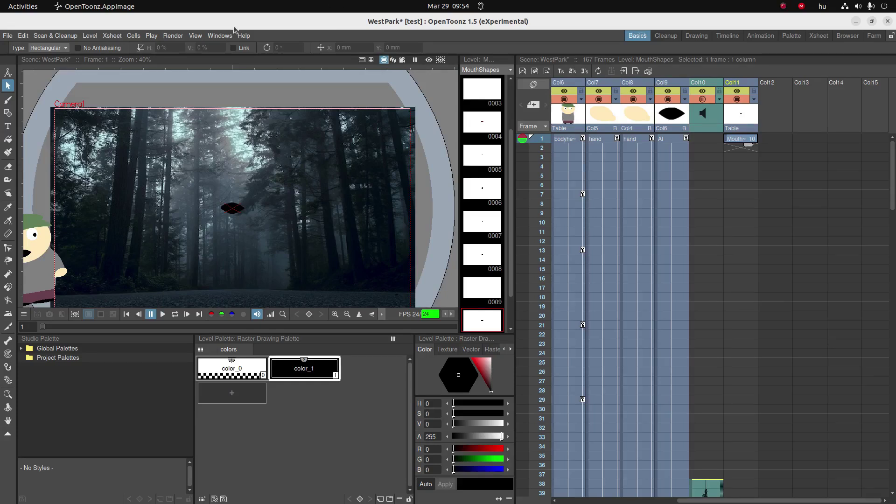
click(220, 36)
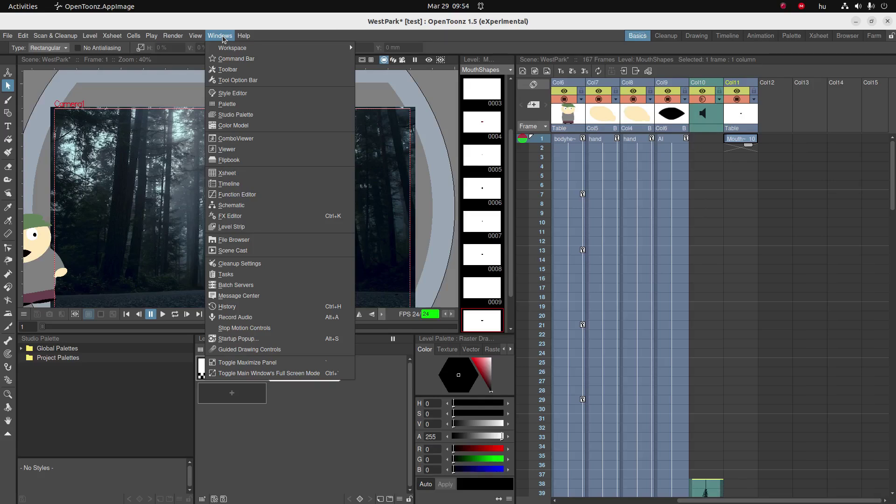
click(239, 209)
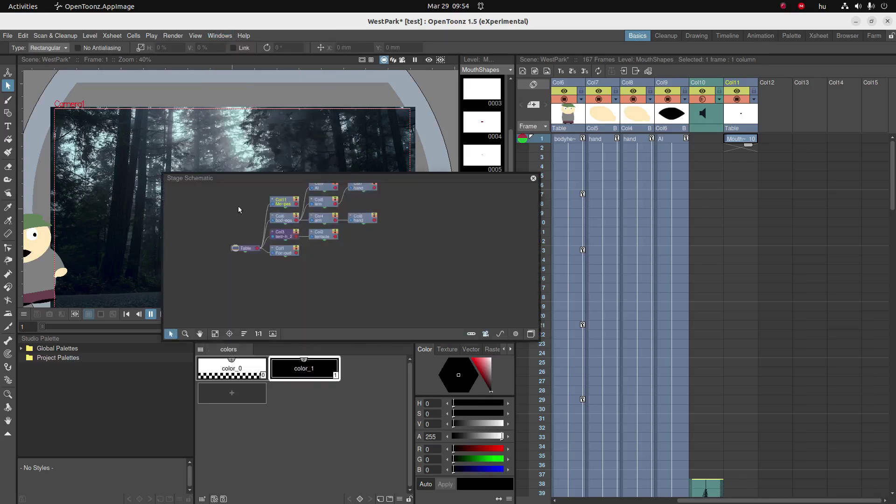
mouse_move(301, 182)
mouse_down()
mouse_move(321, 174)
mouse_move(294, 190)
mouse_up()
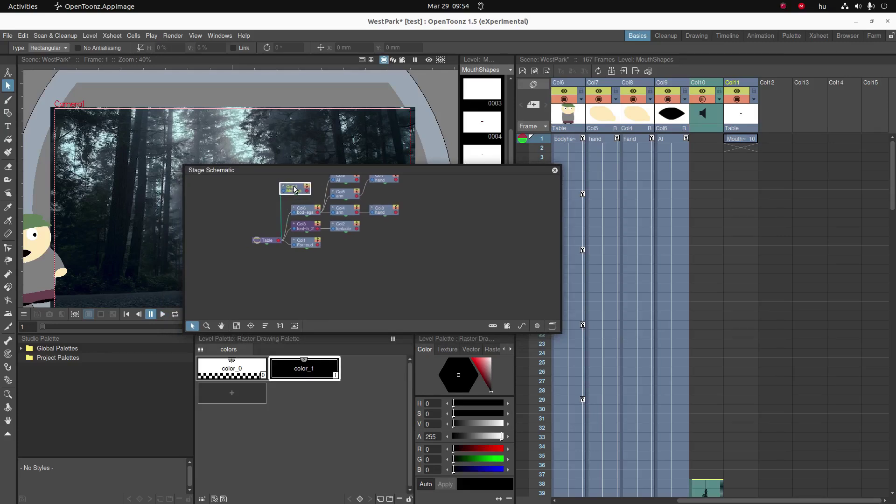
drag(338, 333, 338, 385)
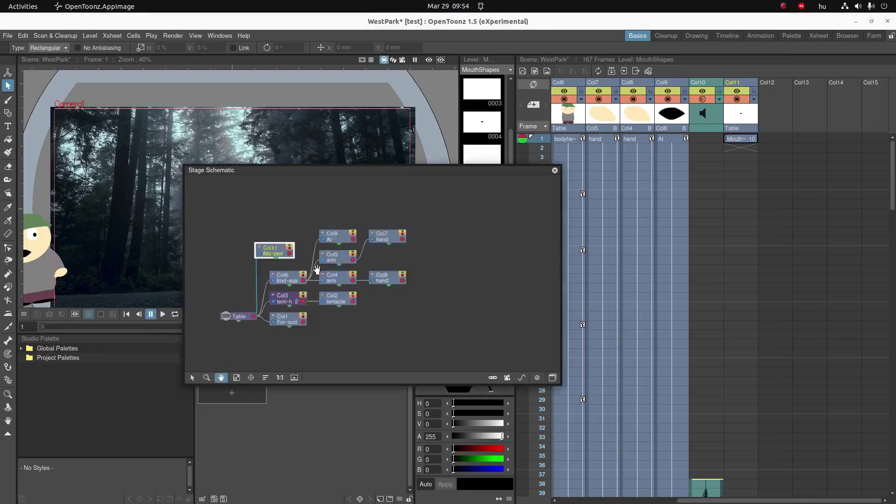
click(192, 378)
drag(339, 238, 381, 201)
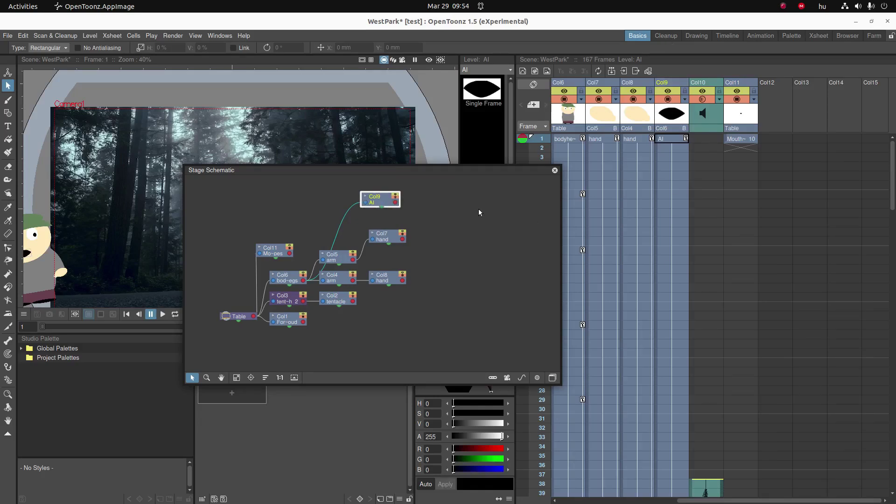
key(Delete)
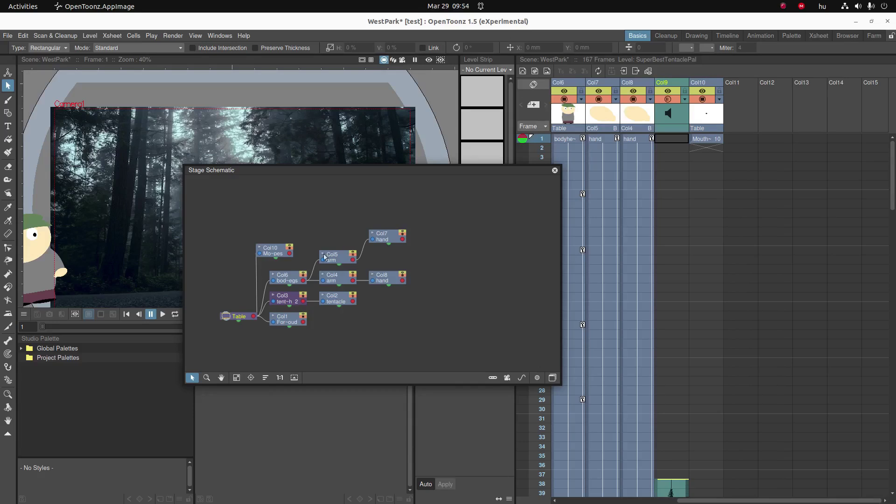
- Link the bodyheadlegs node as parent of the MouthShapes node
click(303, 283)
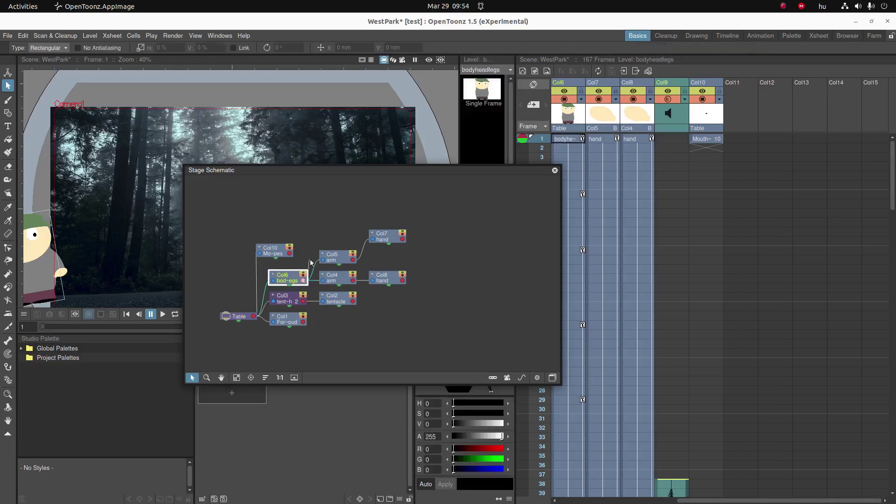
drag(303, 281, 260, 255)
drag(270, 252, 326, 219)
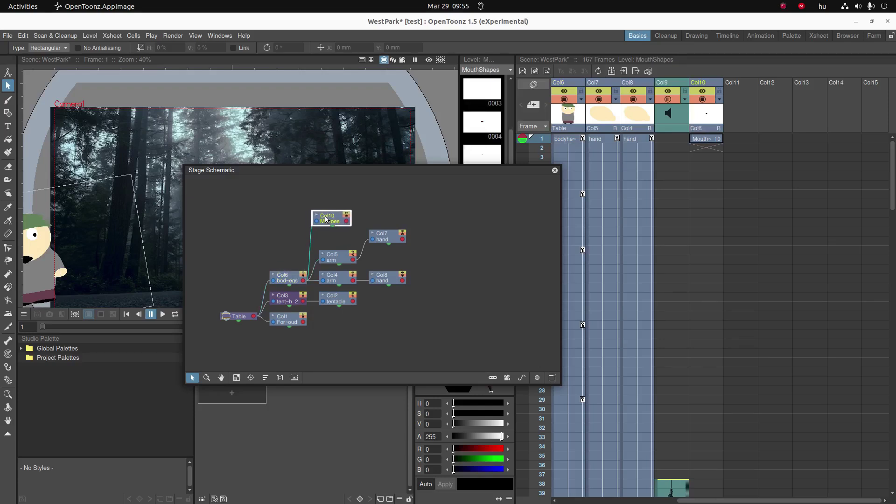
- Move the mouth column ahead of the sound column in the Xsheet
click(555, 171)
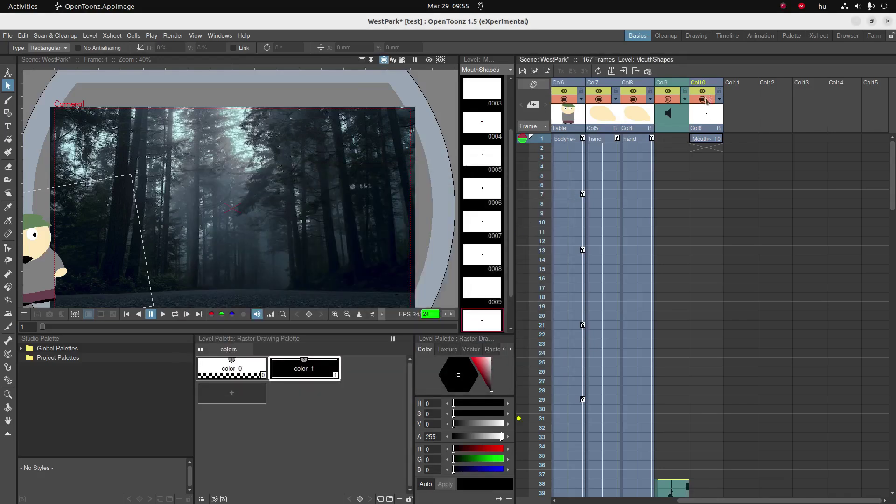
click(703, 121)
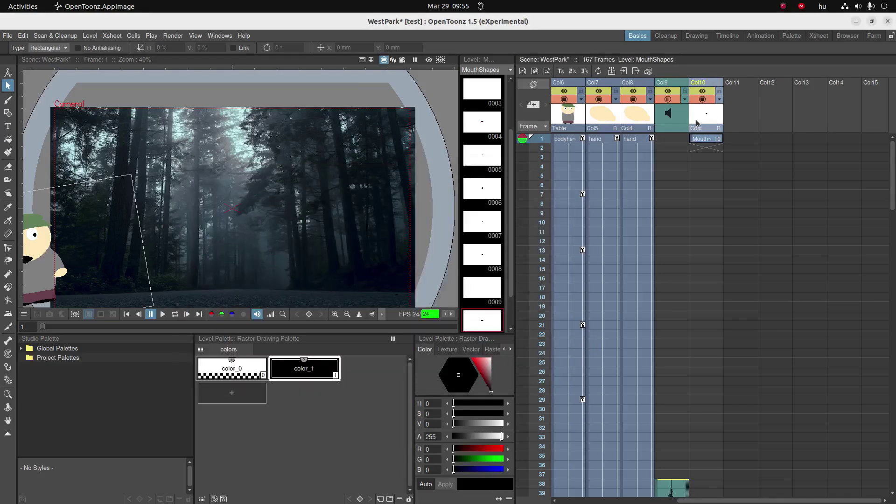
drag(704, 83, 673, 87)
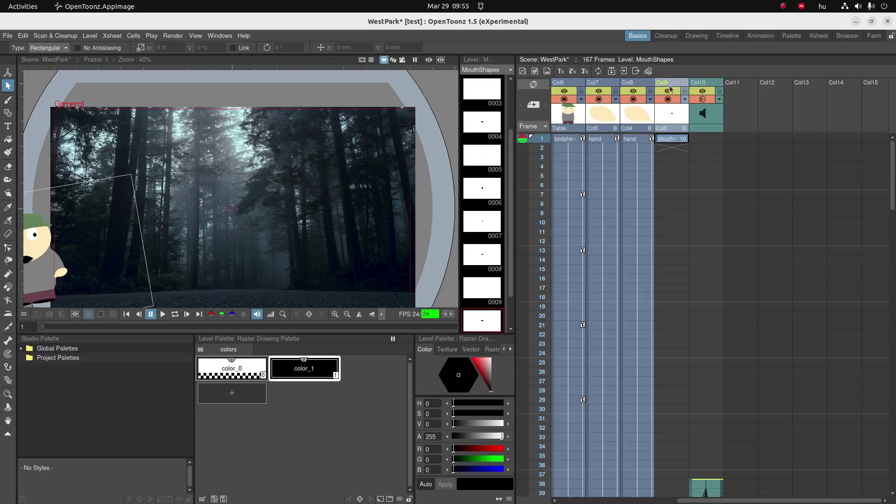
mouse_move(746, 501)
mouse_down()
mouse_move(682, 501)
mouse_move(746, 502)
mouse_up()
- Centre the view on the character and raise the mouth onto its face
click(8, 420)
drag(123, 251, 306, 225)
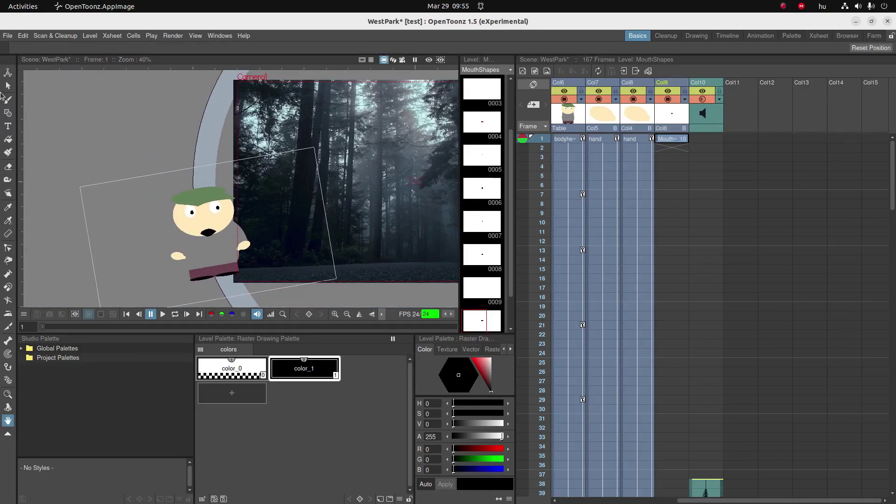
click(8, 72)
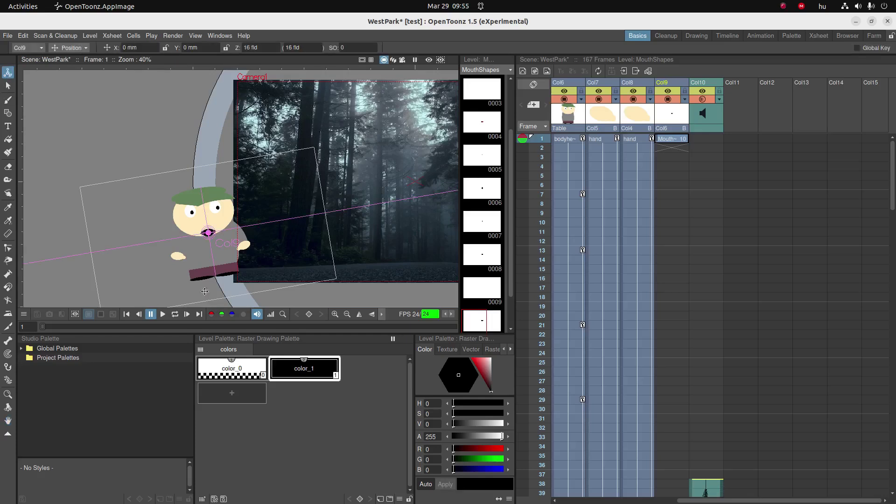
drag(211, 251, 211, 241)
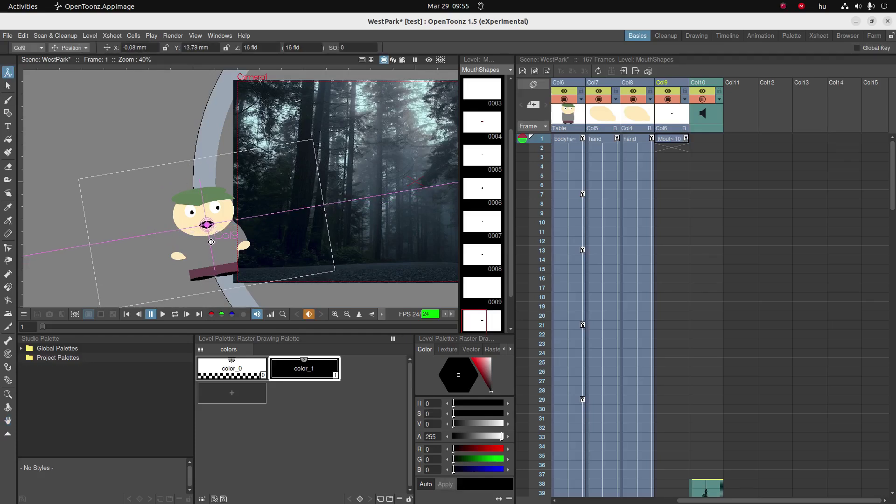
- Stretch mouth drawing 10 in Col9 from frame 1 through frame 167, then scroll back to the top
click(660, 140)
drag(682, 149, 697, 471)
scroll(706, 219, down, 10)
drag(679, 195, 770, 442)
scroll(885, 386, down, 12)
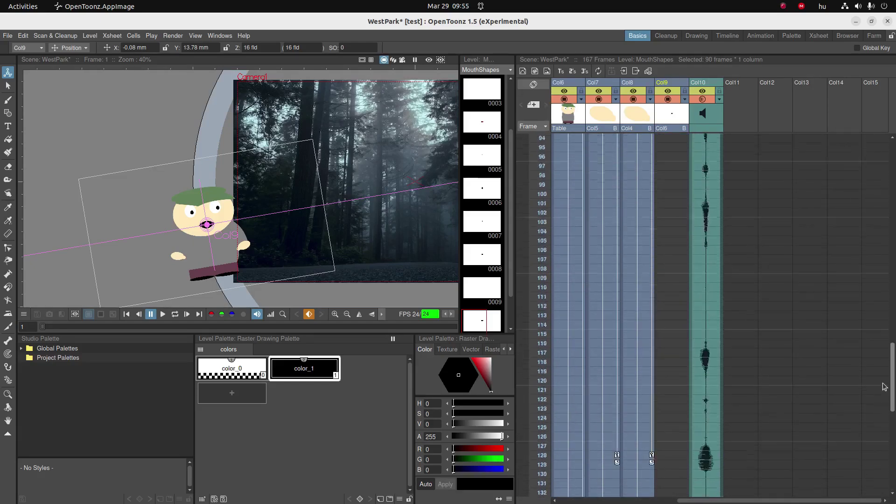
drag(679, 136, 682, 392)
click(679, 328)
click(672, 320)
click(682, 386)
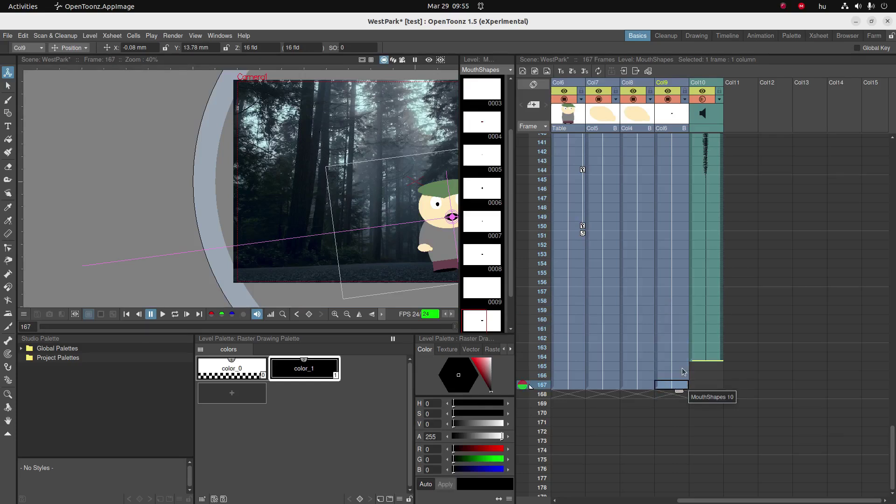
scroll(679, 369, up, 15)
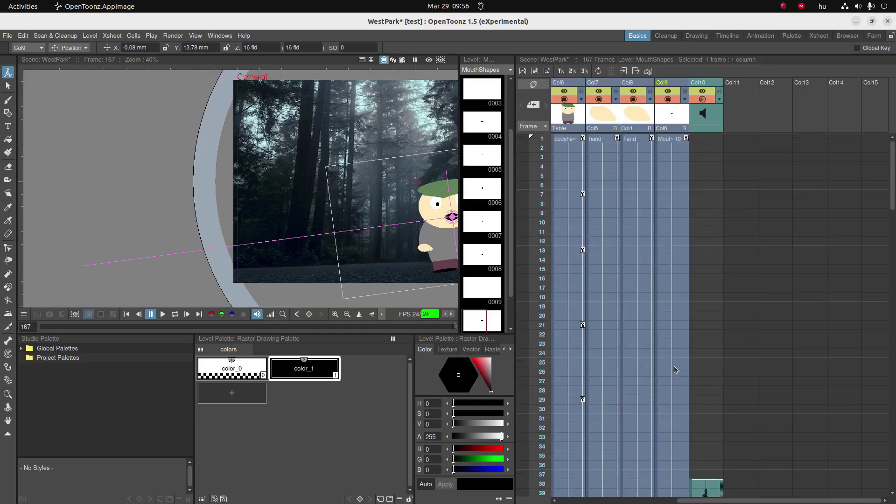
- Preview drawing 9 in the Level Strip and enter 9 in the frame-1 mouth cell
click(678, 140)
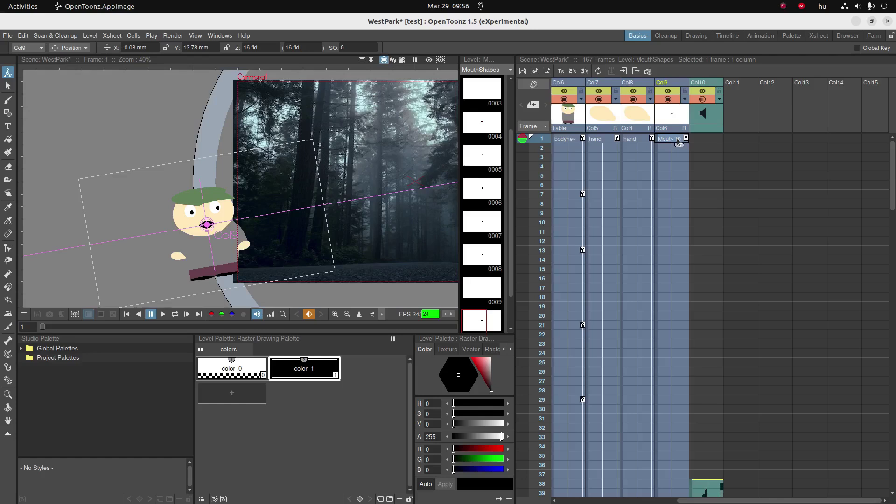
click(486, 294)
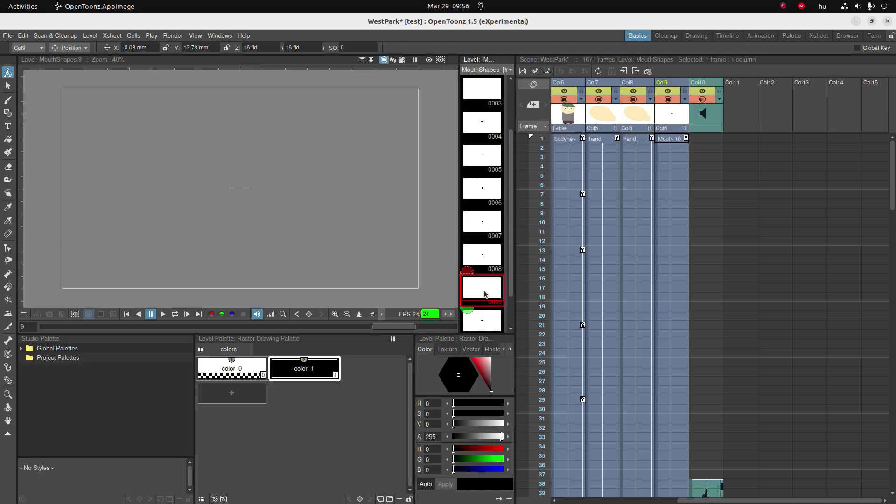
click(670, 140)
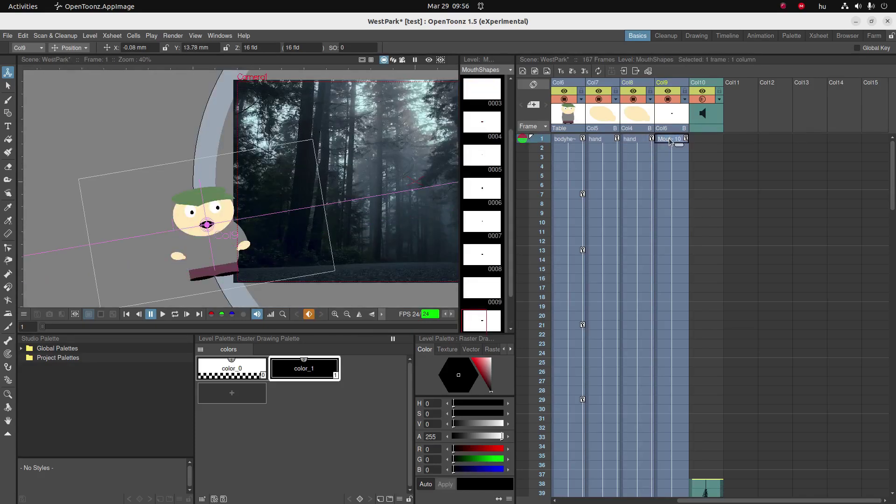
double_click(669, 140)
text(9)
key(Return)
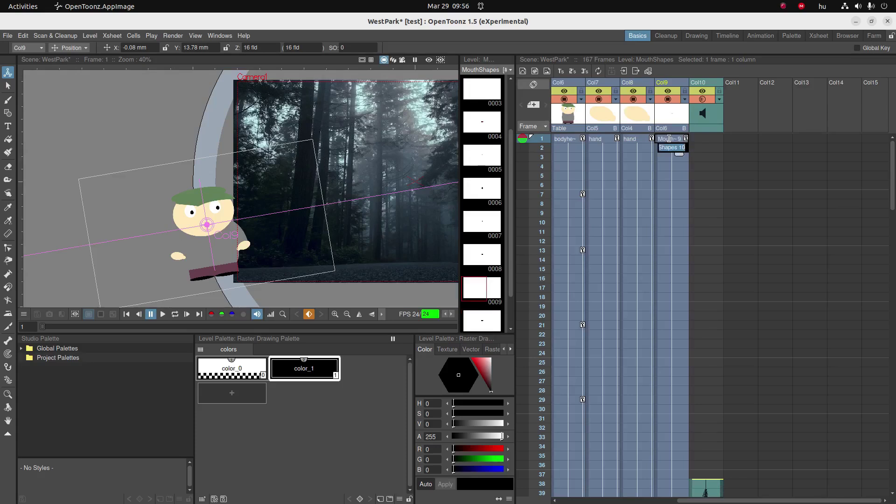
click(155, 140)
click(6, 85)
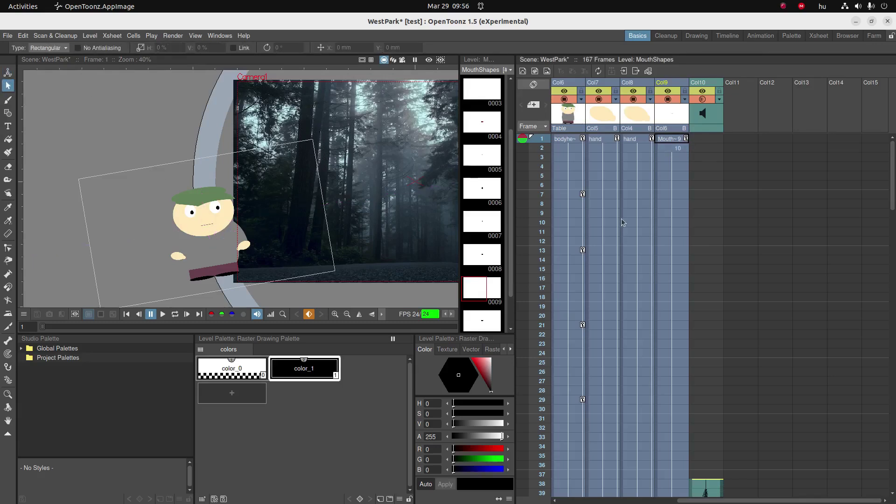
- Put mouth drawing 6 at frame 38 and hold it over the next few frames
scroll(627, 245, down, 5)
click(678, 205)
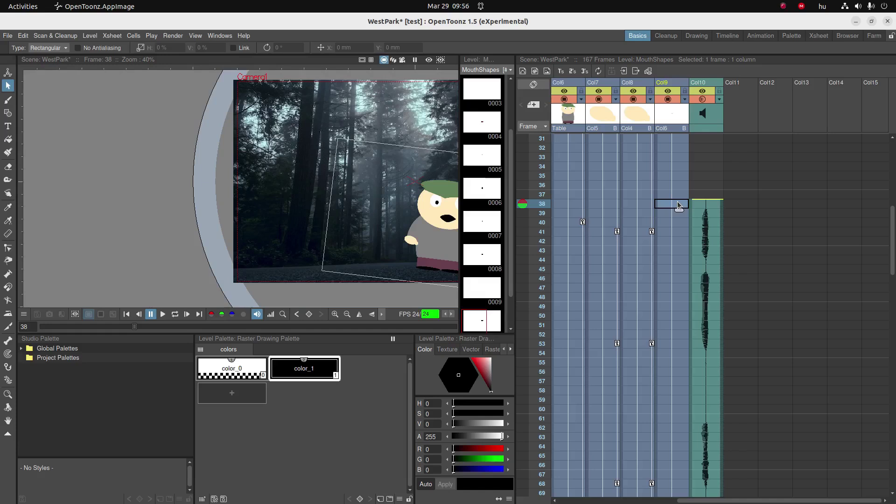
click(478, 192)
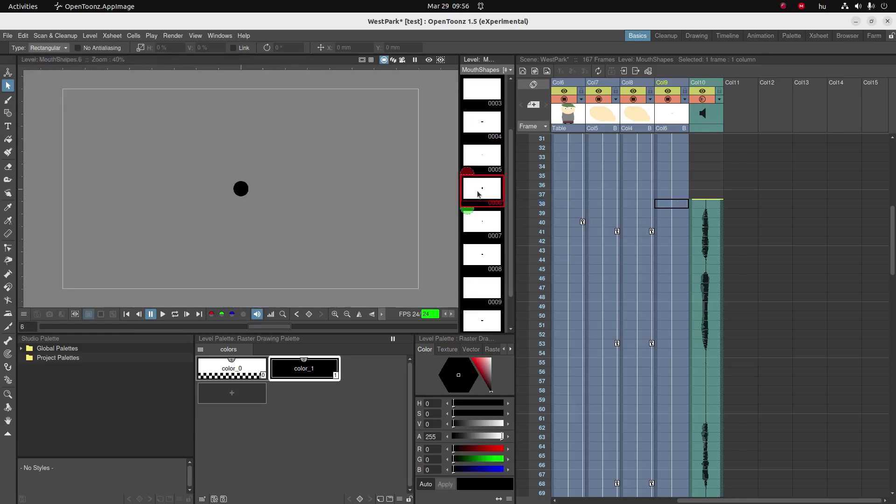
click(672, 205)
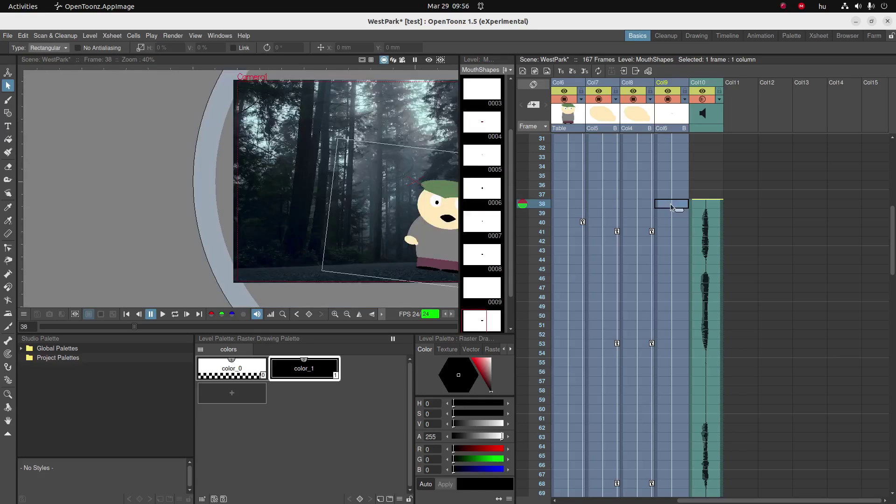
text(6)
key(Return)
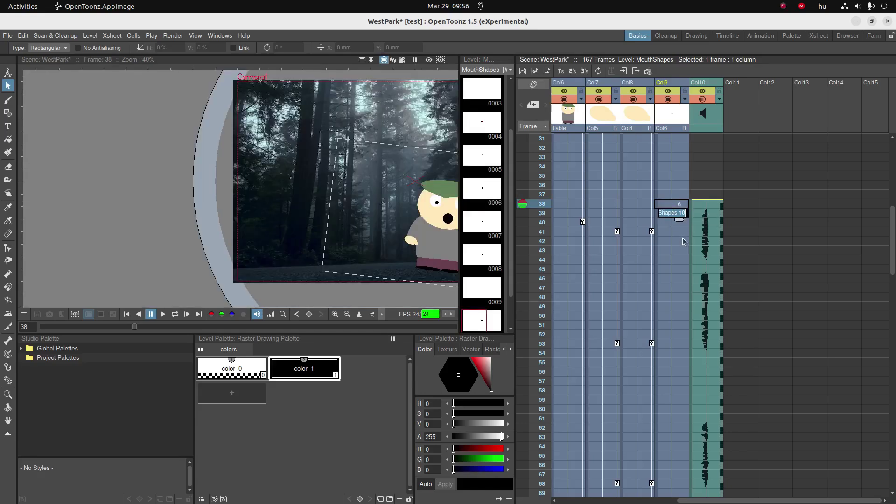
key(Return)
click(675, 216)
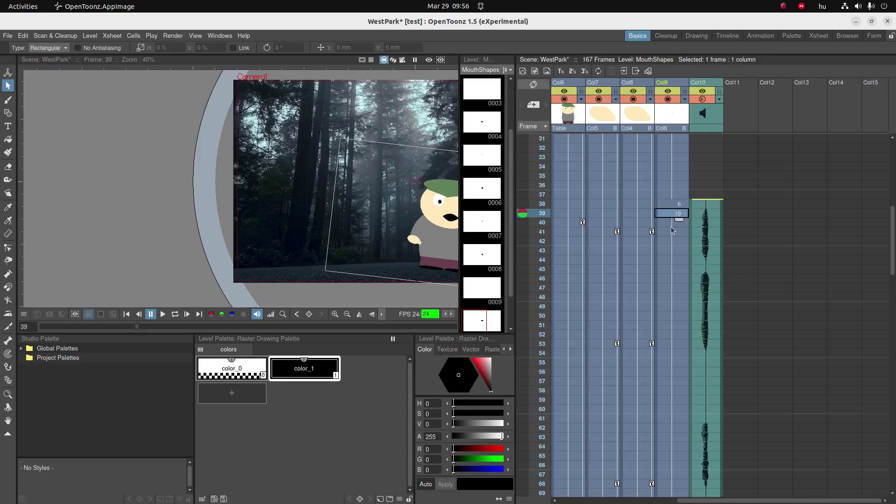
click(678, 232)
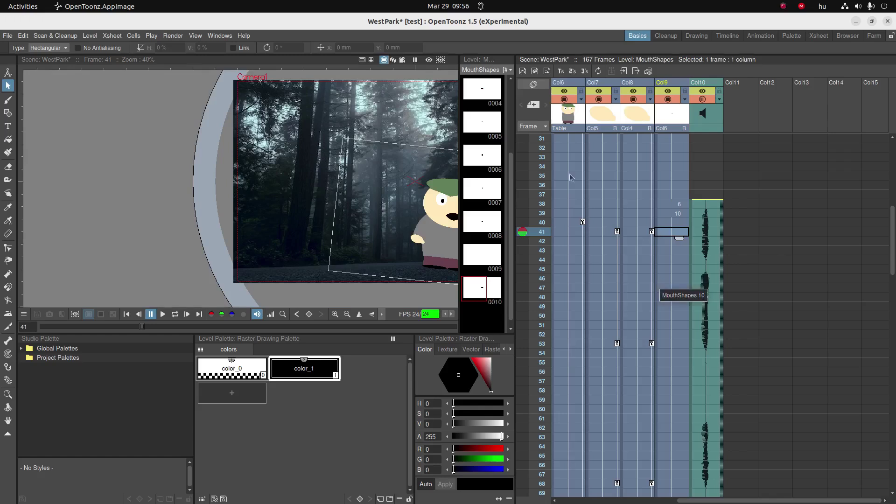
click(679, 205)
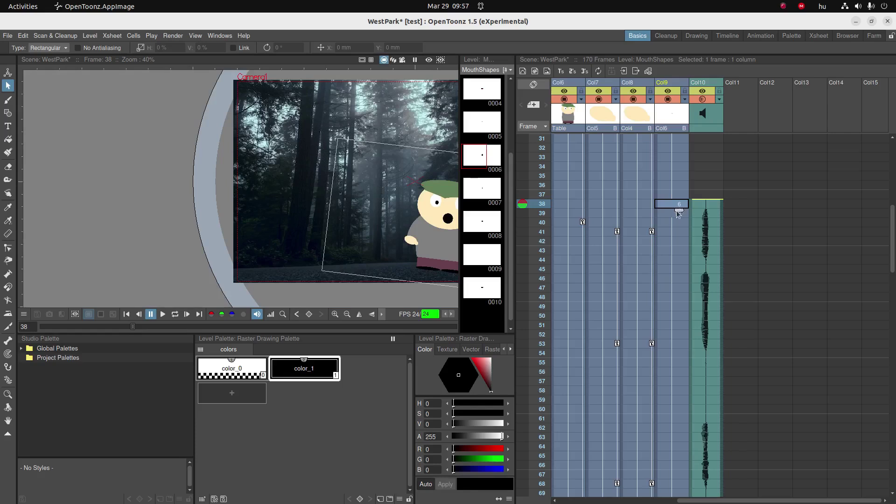
drag(678, 211, 684, 234)
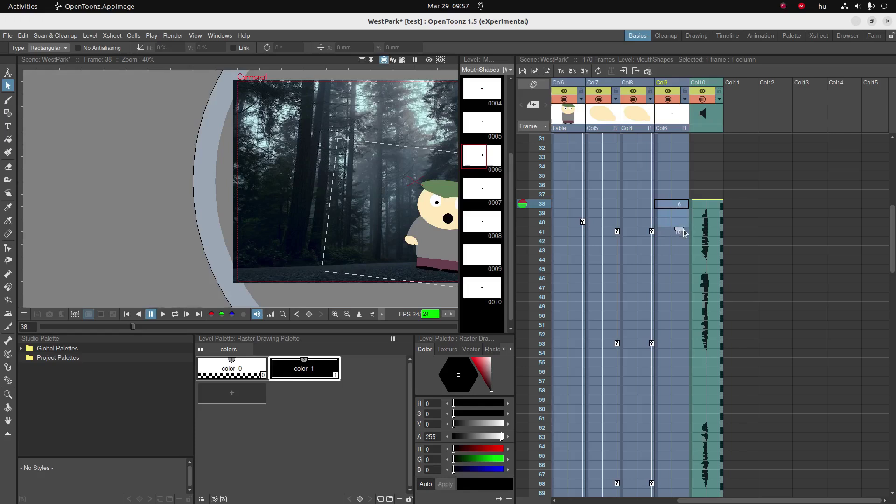
- Set frame 44 to mouth drawing 9 and hold it down toward row 55
click(675, 260)
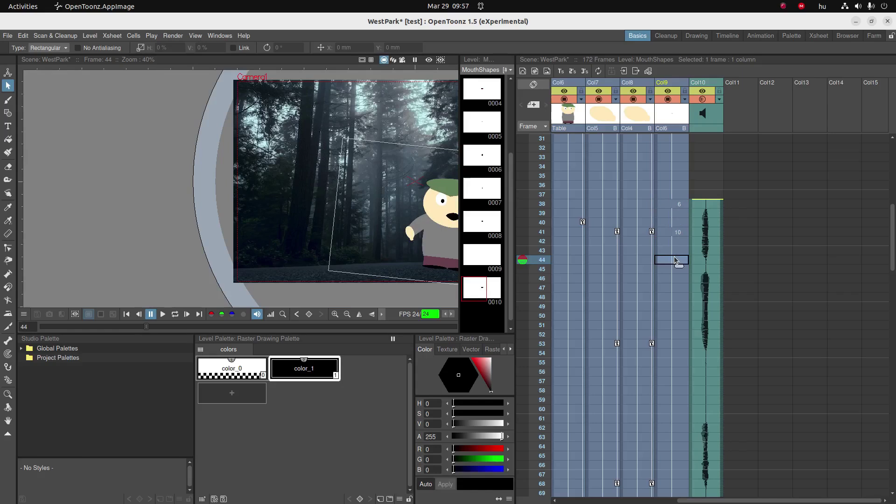
click(478, 130)
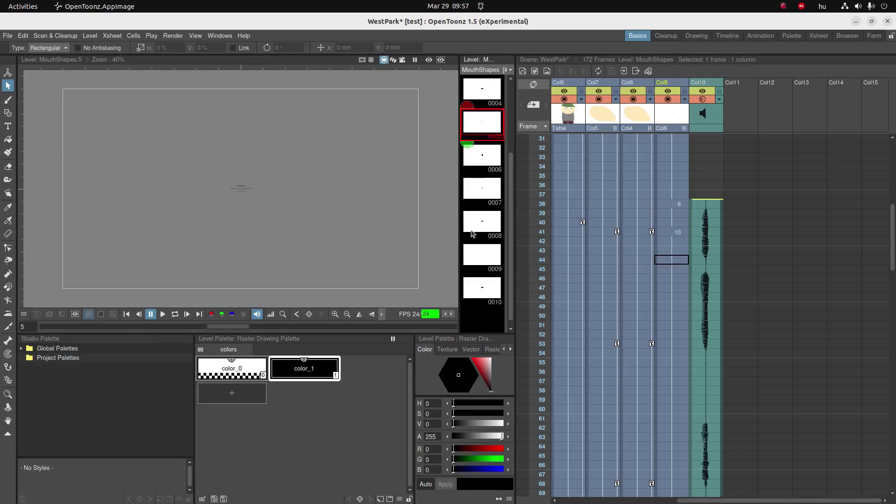
click(481, 255)
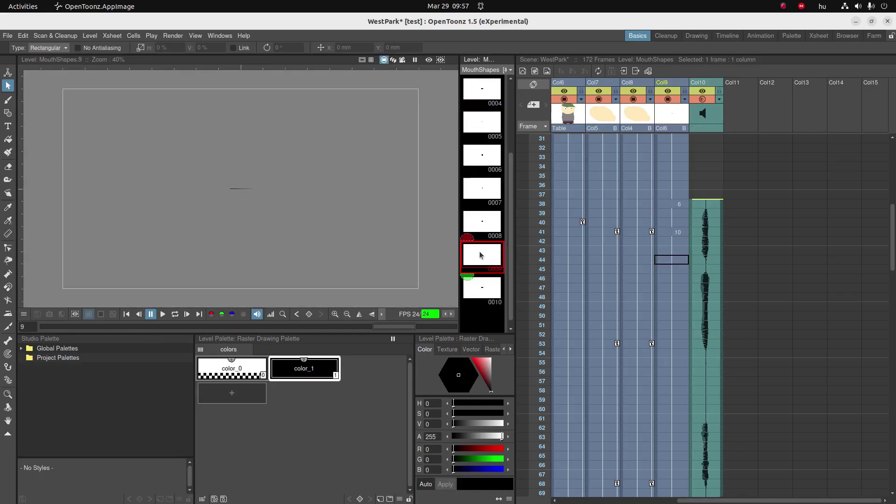
double_click(679, 261)
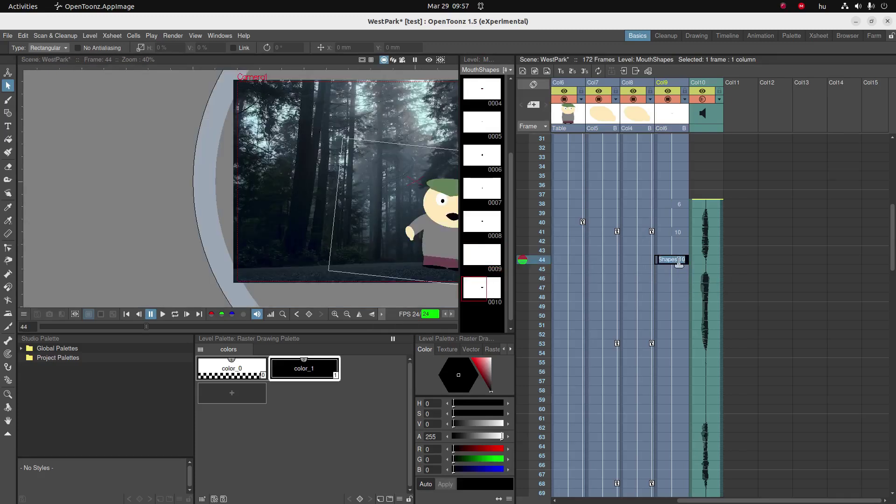
text(9)
key(Return)
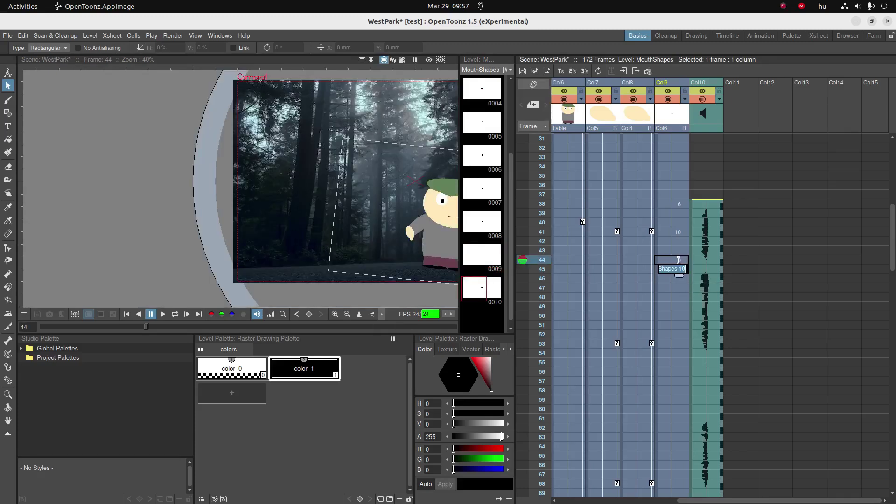
key(Escape)
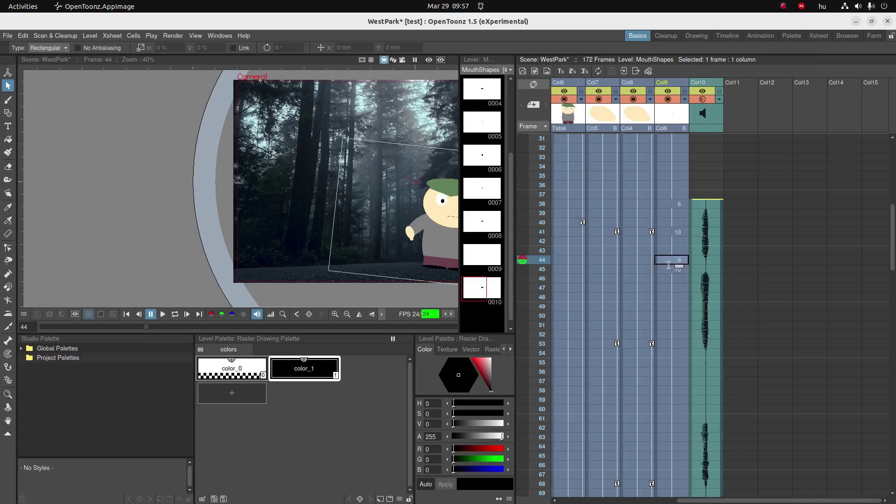
drag(679, 267, 679, 376)
- Finish drawing 9 at frame 55 and hold drawing 2 across frames 46–48
click(685, 275)
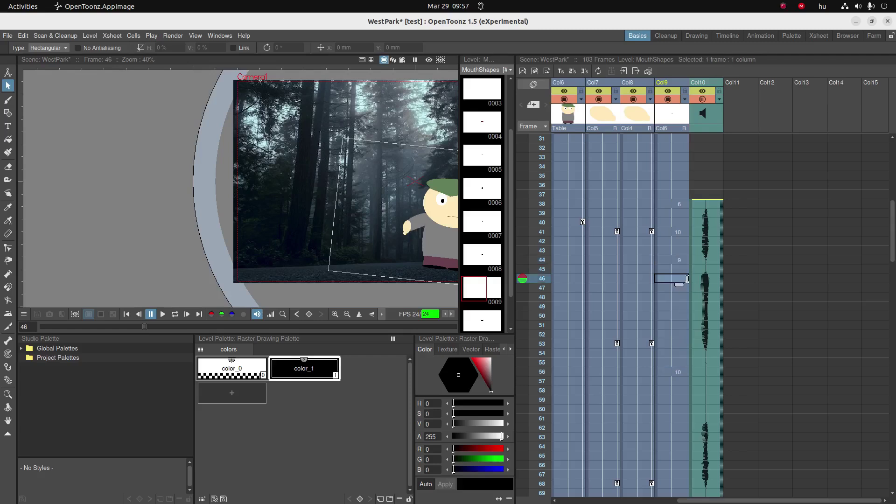
key(Up)
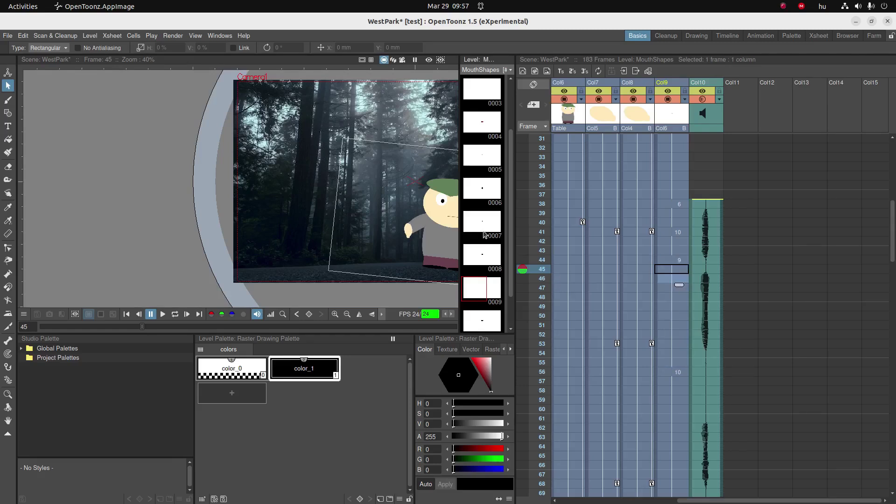
click(673, 277)
double_click(673, 276)
key(Return)
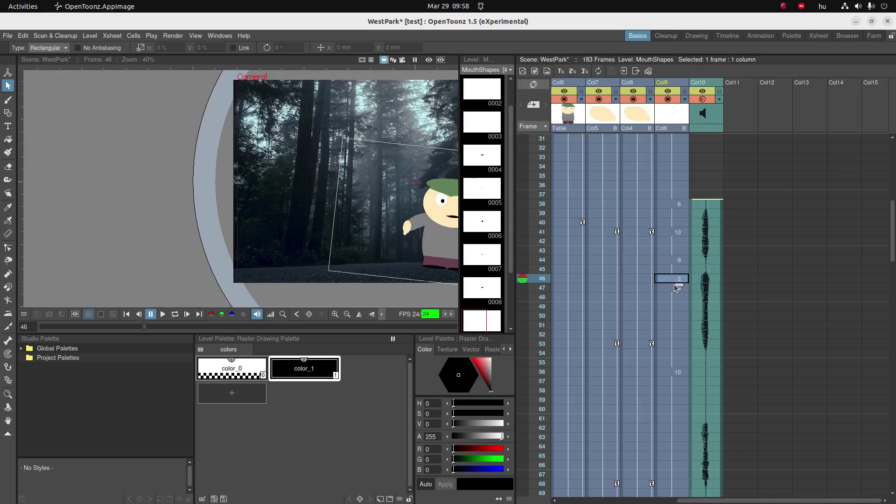
drag(679, 286, 679, 304)
- Set frame 49 to drawing 10, hold it through frame 53, and scrub from frame 38
click(680, 307)
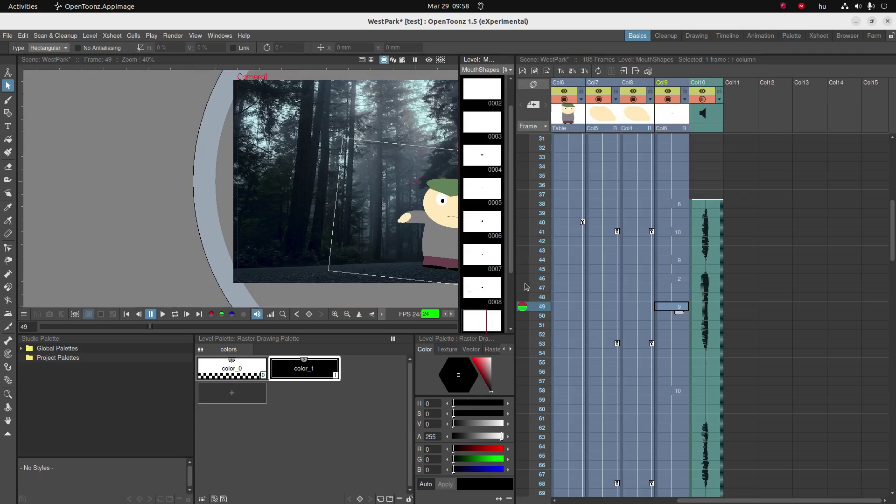
double_click(666, 308)
text(10)
key(Return)
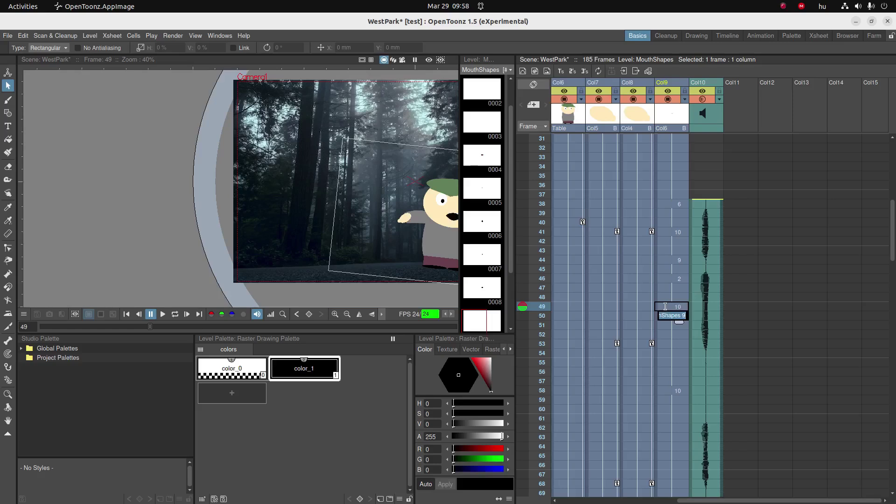
key(Escape)
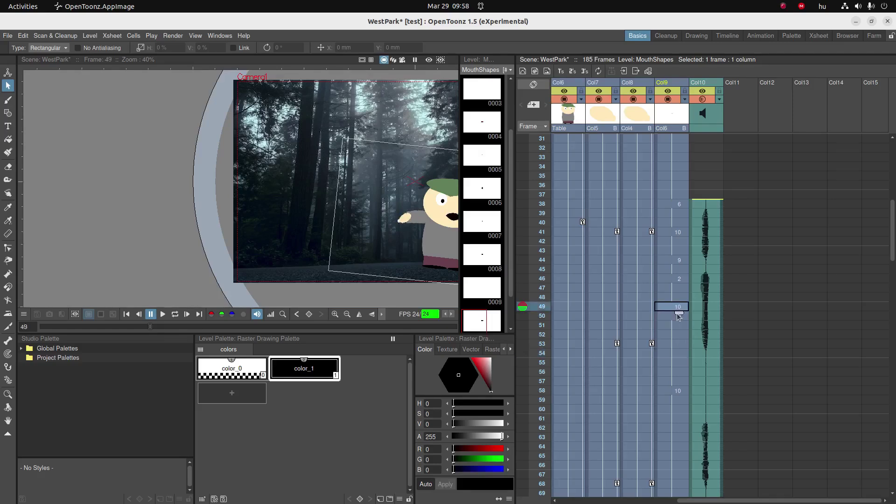
drag(679, 316, 680, 357)
click(674, 350)
click(680, 205)
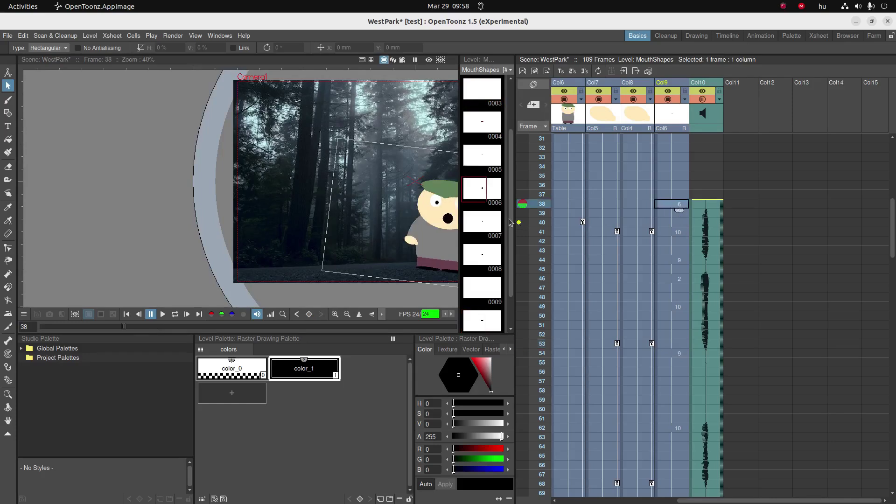
mouse_move(528, 209)
mouse_down()
mouse_move(529, 373)
mouse_move(529, 334)
mouse_up()
mouse_move(562, 249)
mouse_down()
mouse_move(559, 206)
mouse_move(568, 363)
mouse_move(576, 196)
mouse_move(584, 353)
mouse_move(583, 213)
mouse_move(594, 205)
mouse_up()
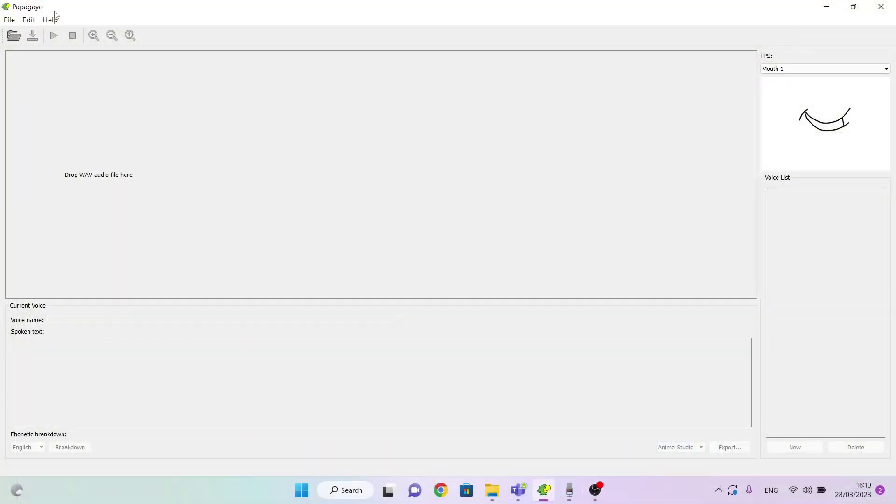
- Drag SuperBestTentaclePal.wav from the Desktop folder onto Papagayo's drop area
key(alt+Tab)
click(363, 177)
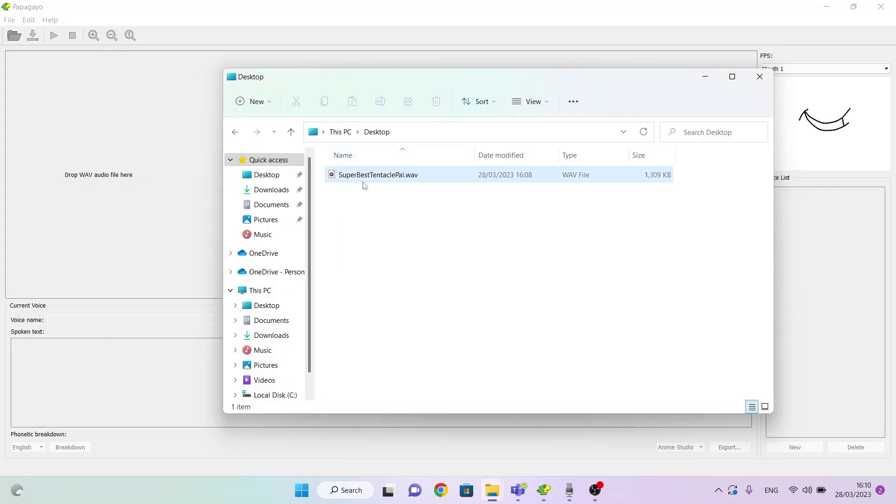
click(367, 180)
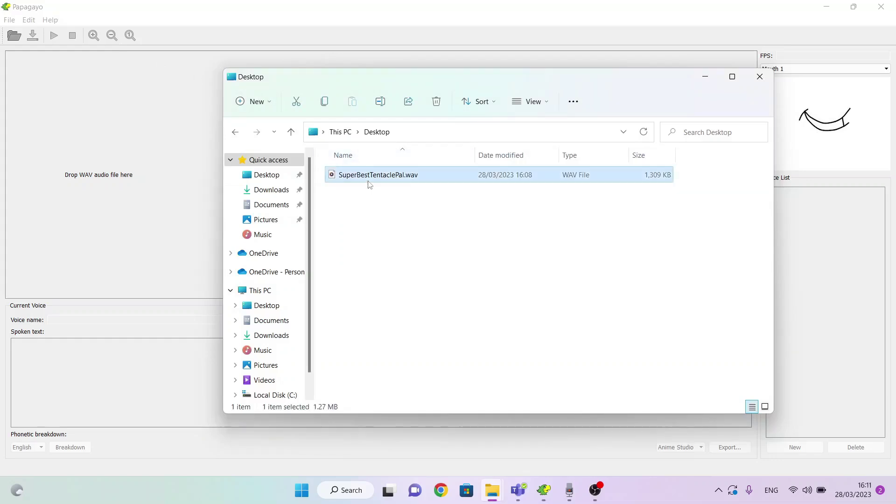
drag(369, 180, 156, 175)
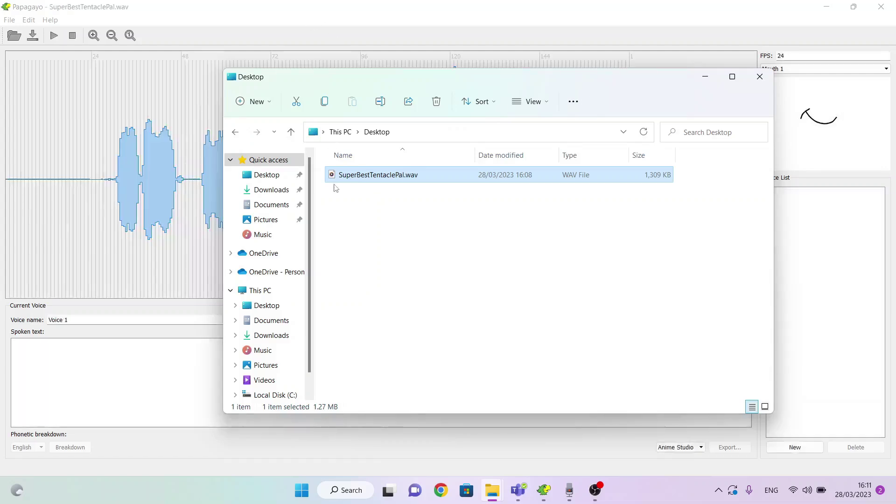
click(373, 7)
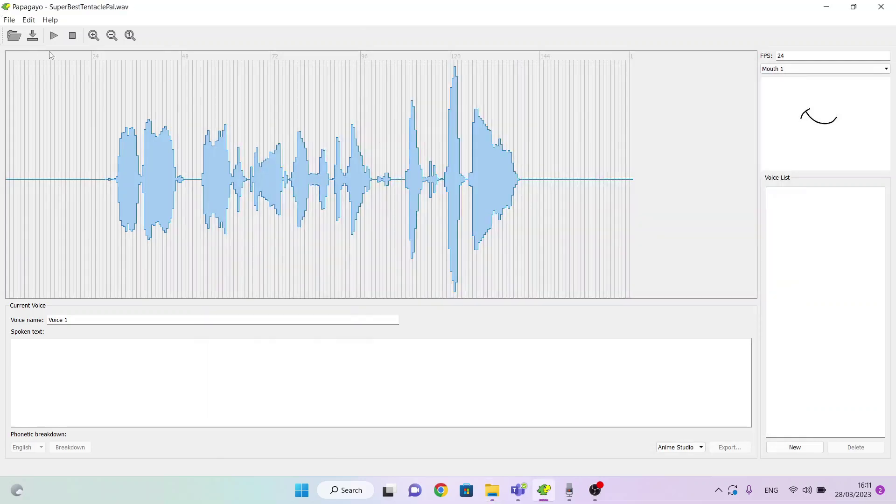
- Play the audio, enter 'Hi guys. I want you to meet my super best tentacle pal.', and fit the phrase bar
click(54, 36)
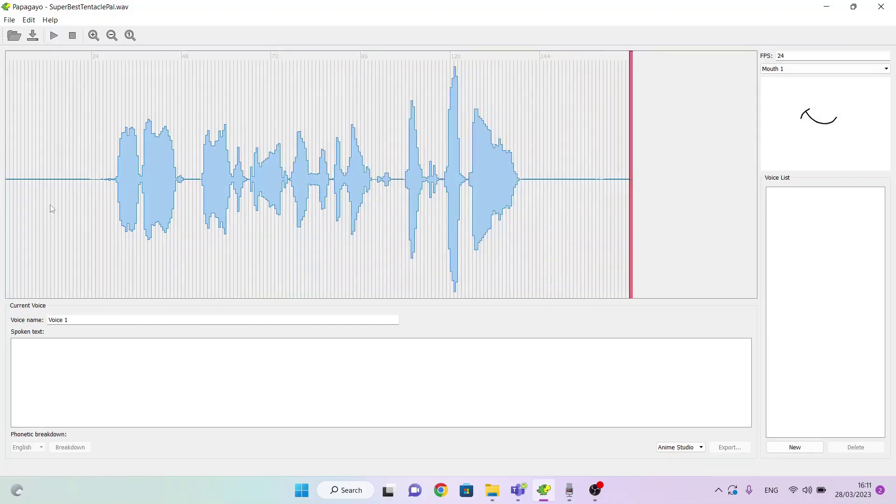
click(41, 372)
text(Hi guys. I w)
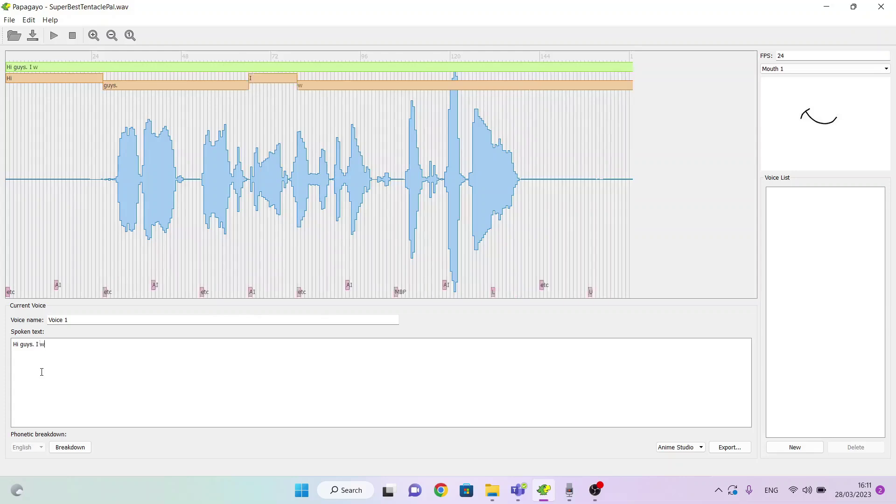
text(ant you t)
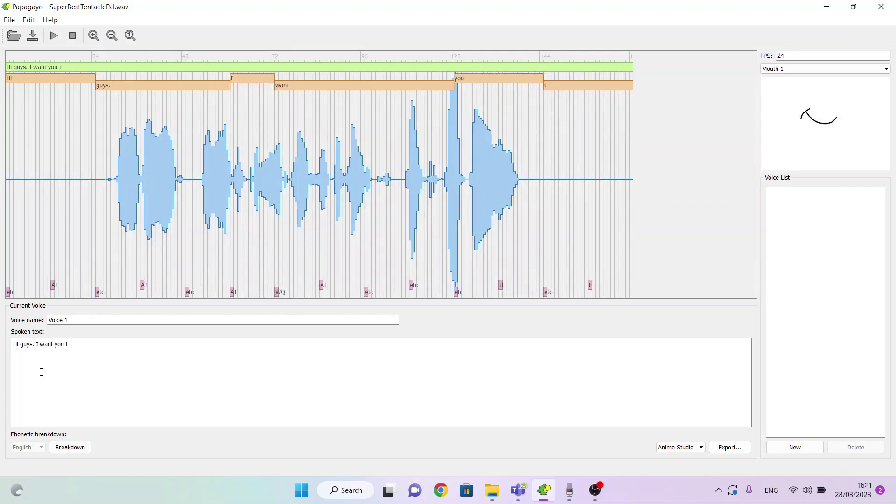
text(o meet my super bes)
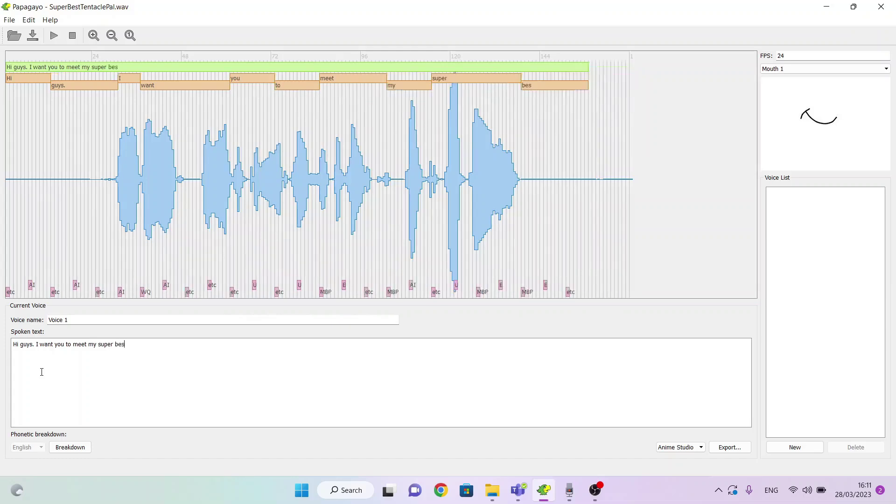
text(t tentacle)
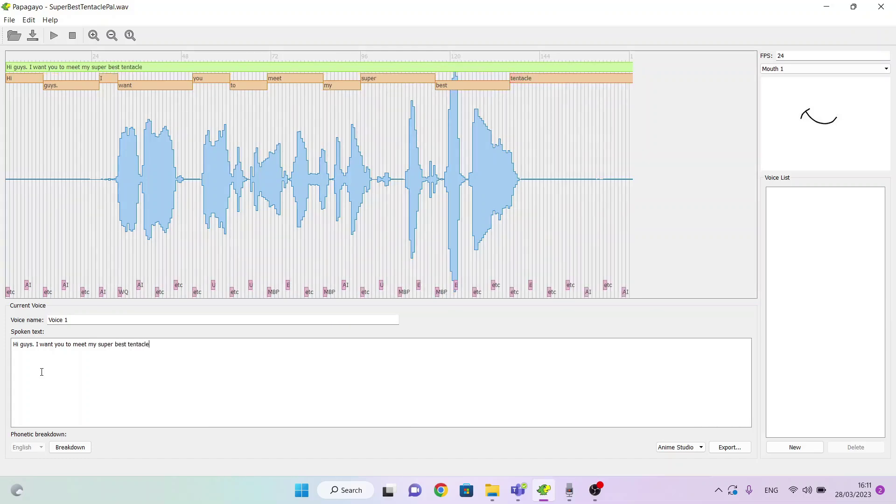
text( pal.)
drag(573, 69, 521, 69)
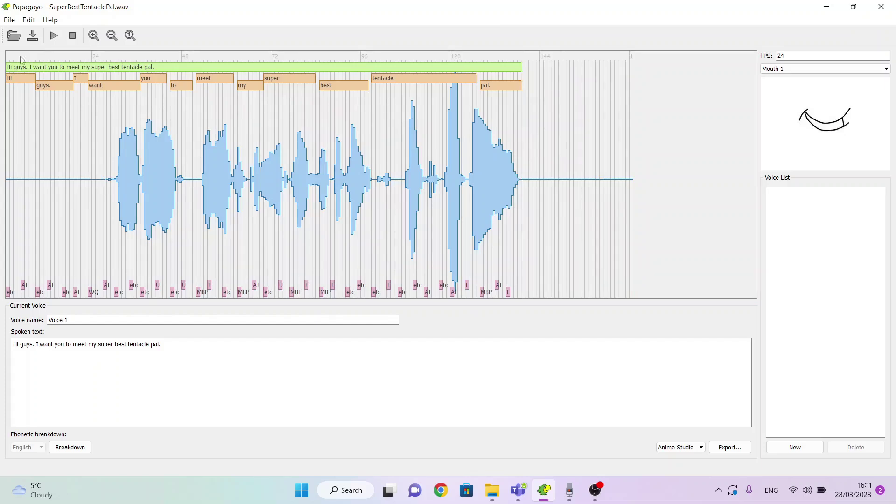
drag(7, 67, 120, 81)
- Save the project as Papagayo_file, replacing the default Untitled name
click(9, 21)
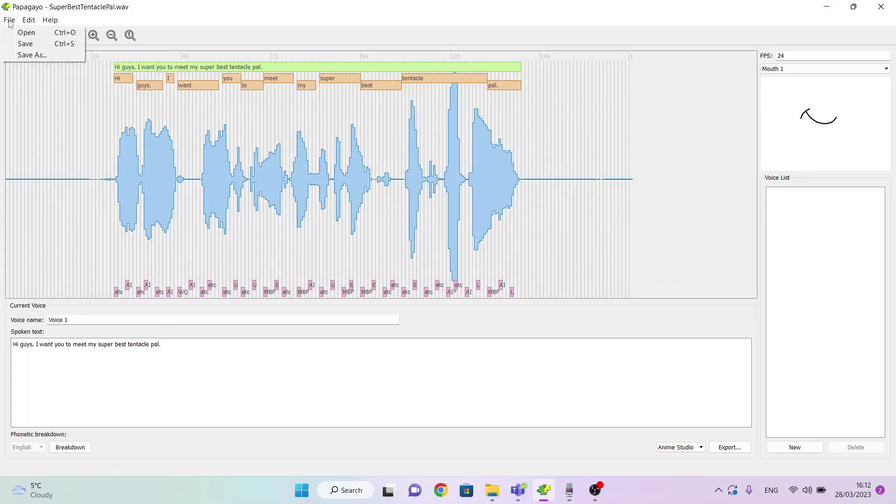
click(23, 44)
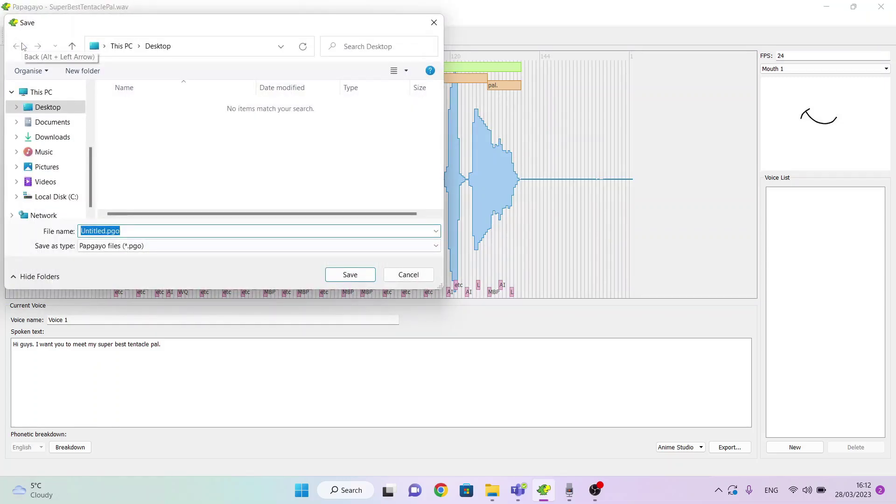
drag(106, 231, 92, 232)
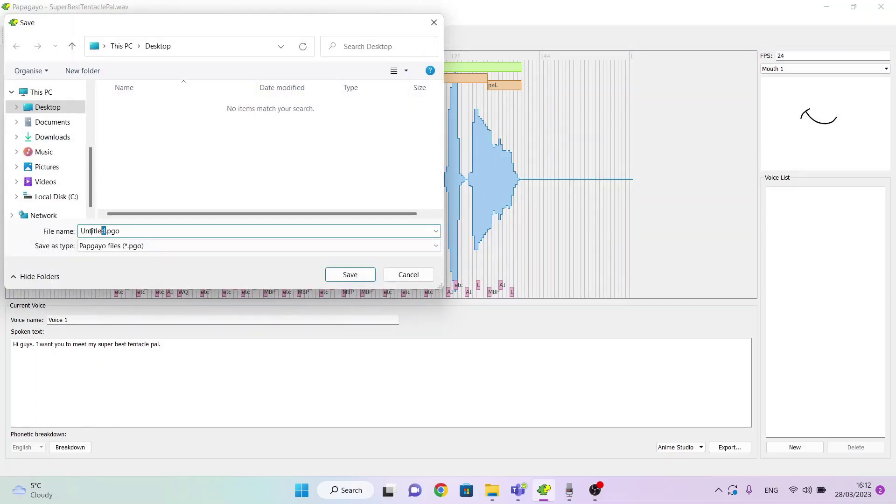
double_click(92, 231)
text(Papagayo_file)
key(Return)
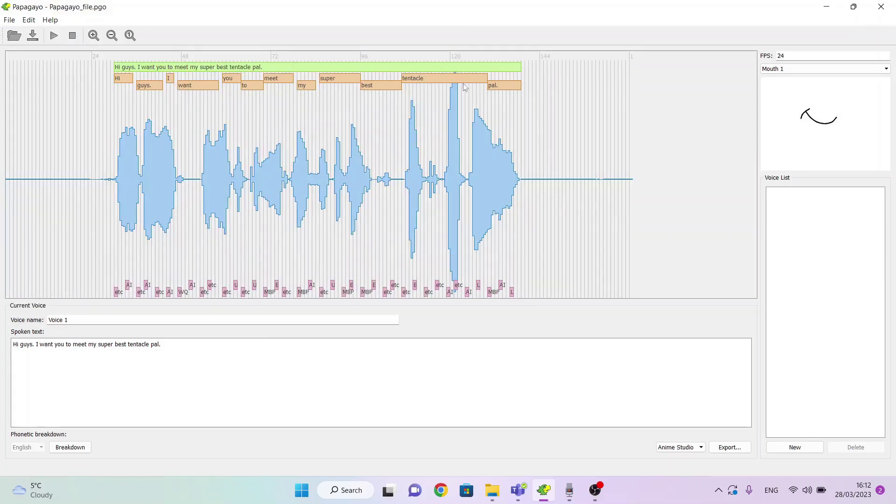
- Scrub the waveform, realign the words best, meet, my and super, then play the lip sync
click(475, 59)
drag(475, 59, 466, 92)
drag(465, 57, 350, 101)
click(342, 91)
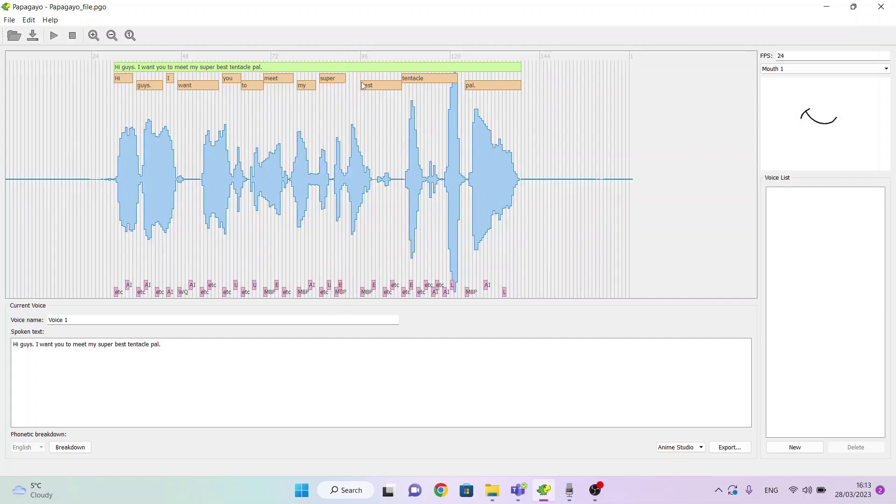
drag(366, 86, 141, 67)
click(292, 85)
click(302, 67)
click(54, 36)
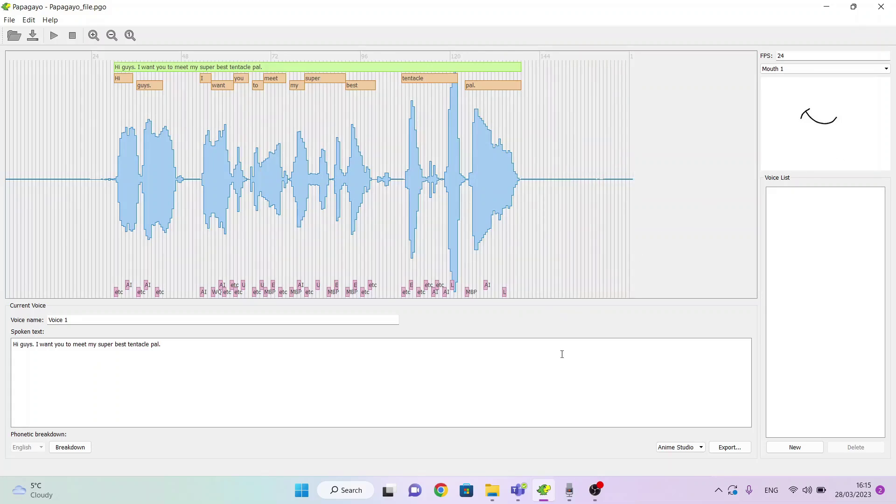
- Export the voice data, renaming 'Voice 1.dat' to Voice_SuperBestTentaclePal.dat
click(720, 448)
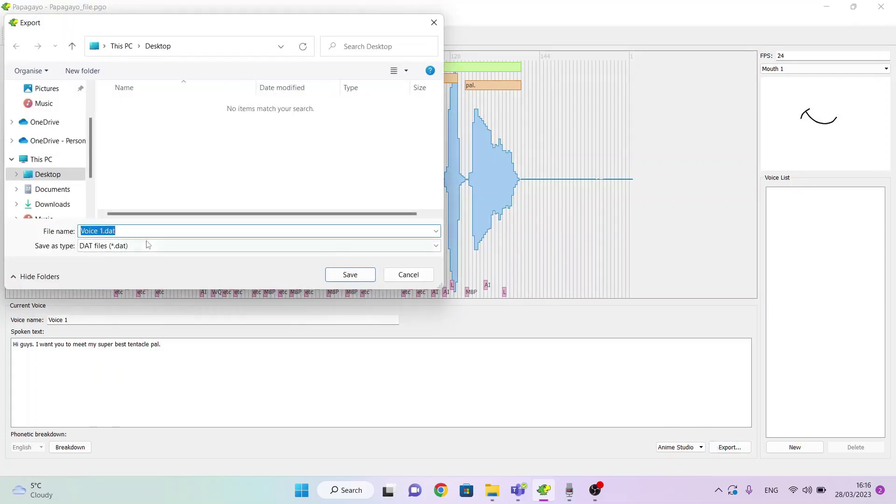
click(101, 231)
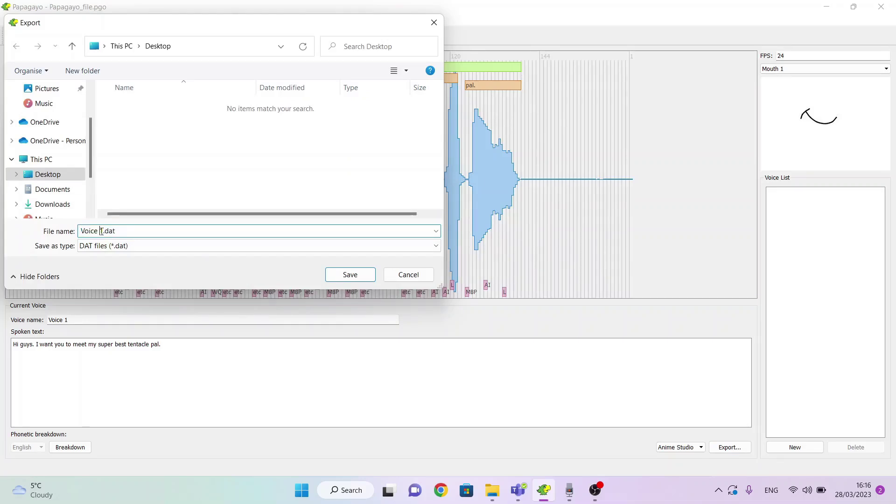
key(Delete)
key(BackSpace)
text(_SuperBestTentaclePa)
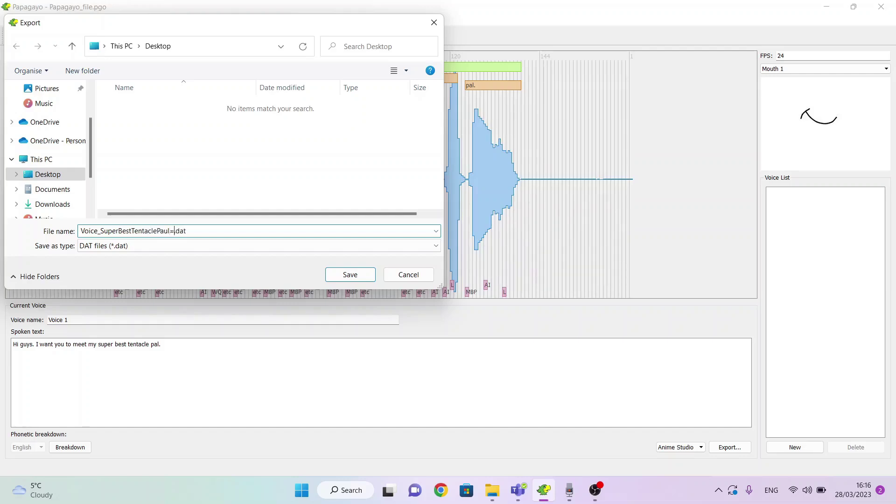
text(l)
click(349, 276)
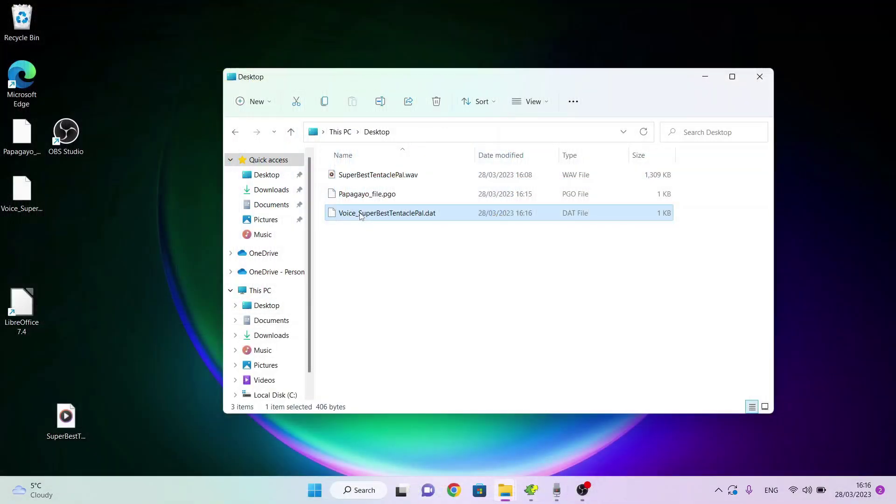
- Open Voice_SuperBestTentaclePal.dat with Notepad from its context menu
right_click(360, 215)
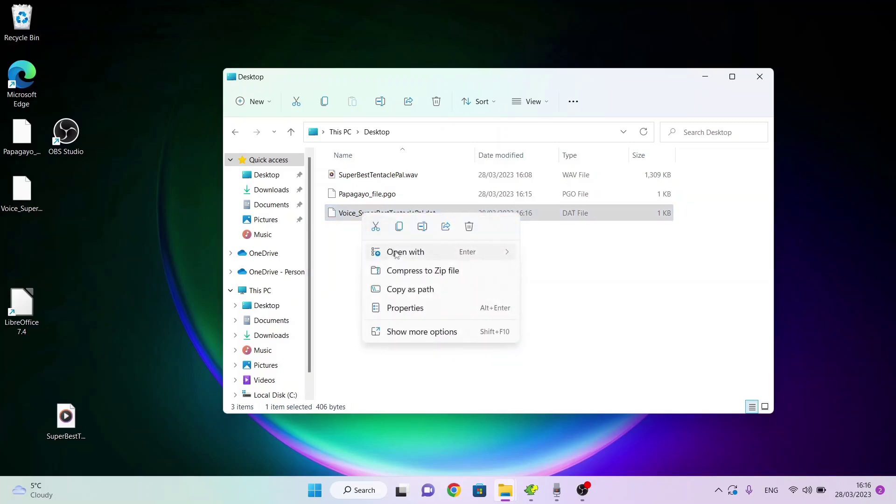
mouse_move(397, 255)
click(542, 256)
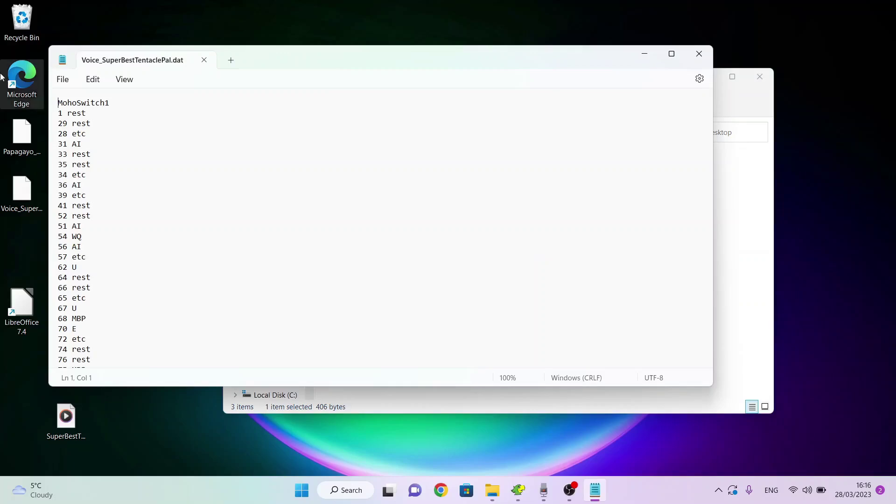
- Select a run of frame and phoneme lines in the Notepad .dat file to inspect them
click(73, 115)
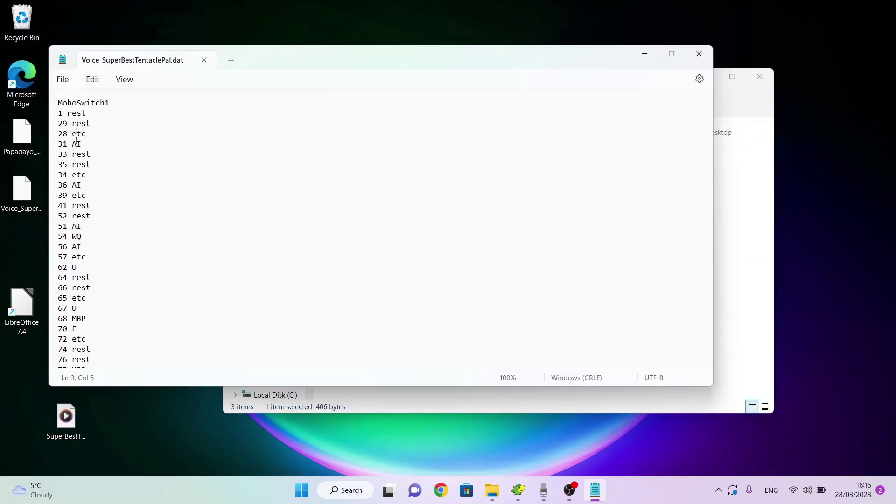
drag(76, 145, 95, 316)
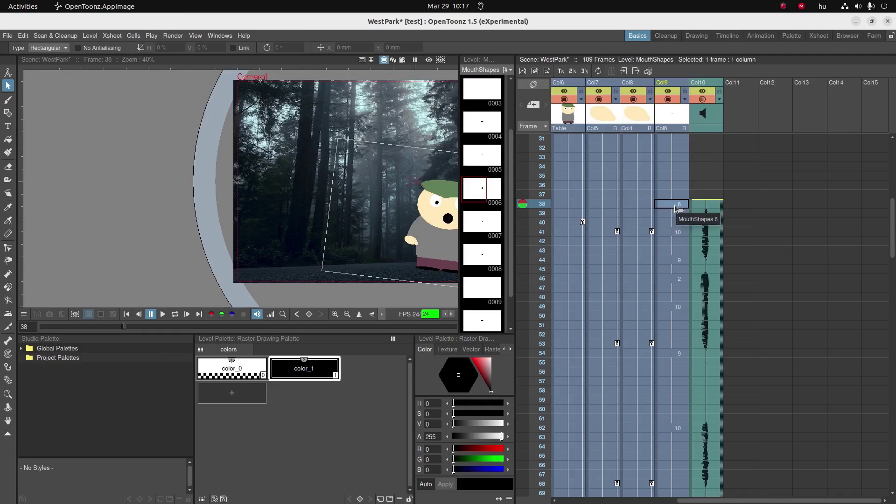
- Open Apply Lip Sync Data to Column from frame 38 of the mouth column Col9
right_click(675, 206)
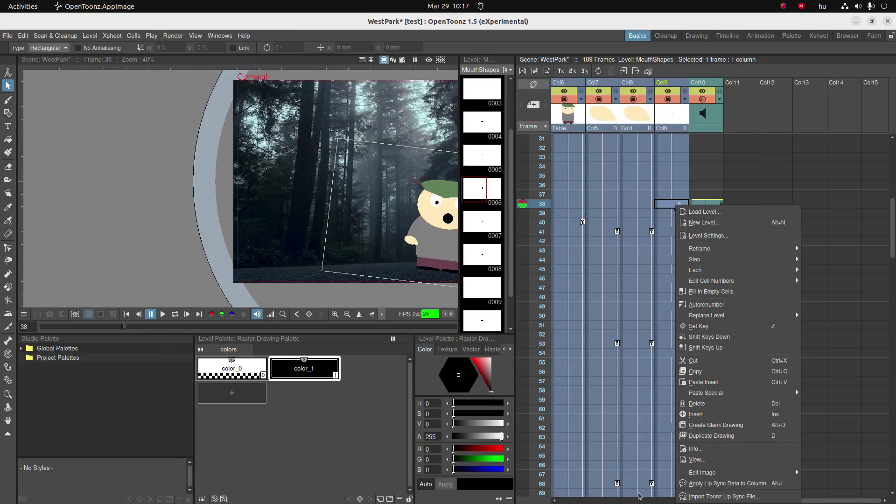
click(710, 488)
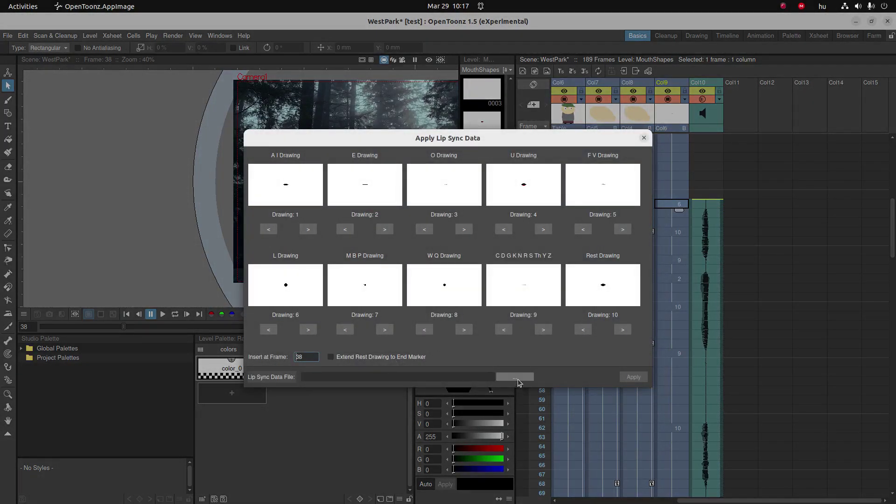
- Locate Voice_SuperBestTentaclePal.dat in the Resources Audio folder and copy that folder's path
click(515, 377)
key(alt+Tab)
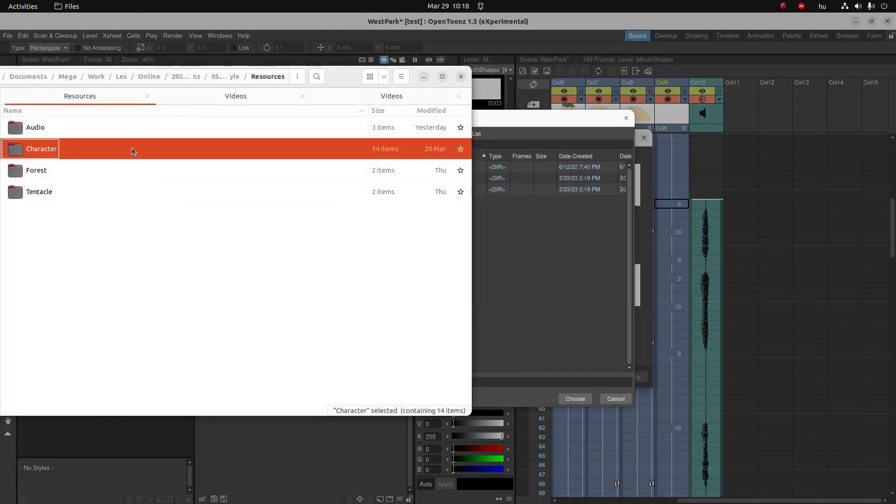
click(34, 132)
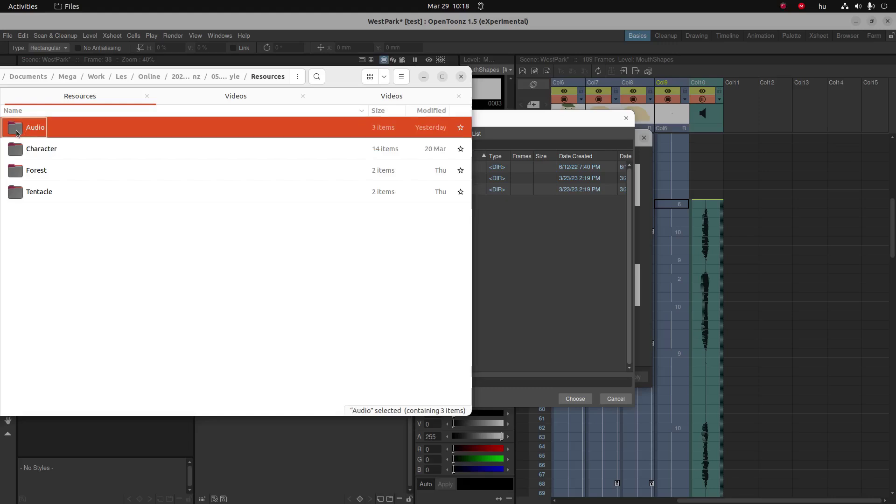
double_click(40, 134)
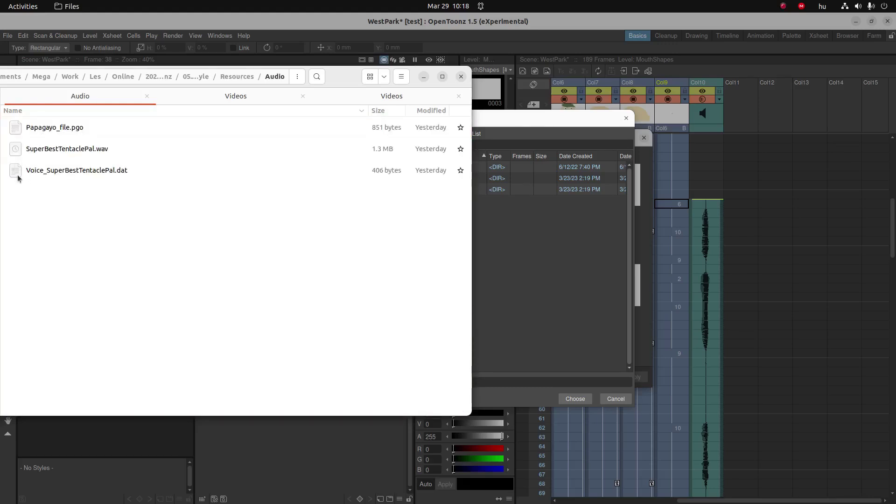
click(103, 172)
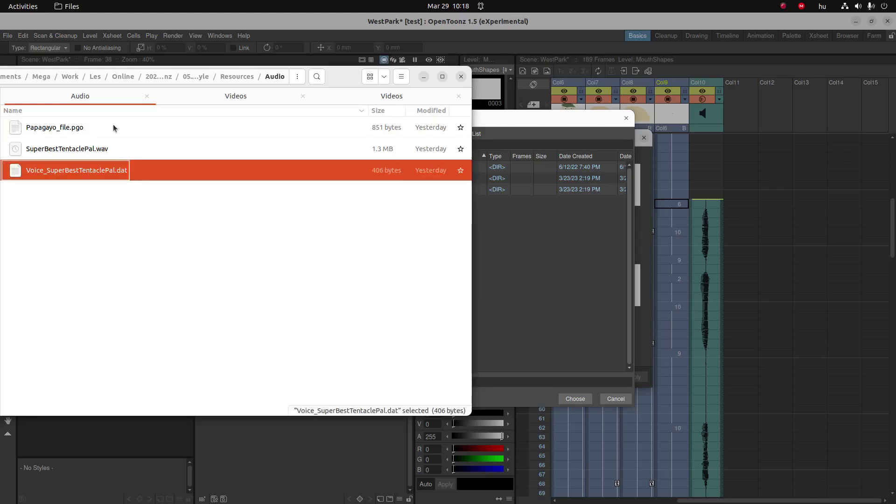
key(ctrl+l)
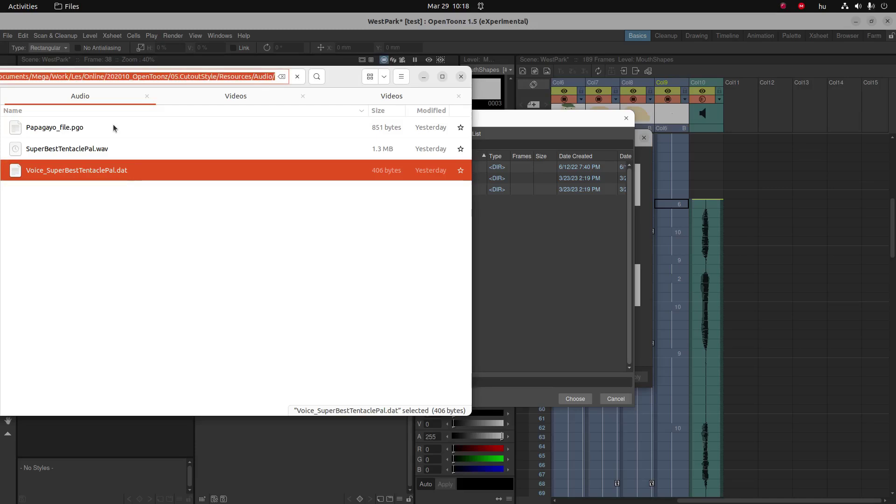
key(alt+Tab)
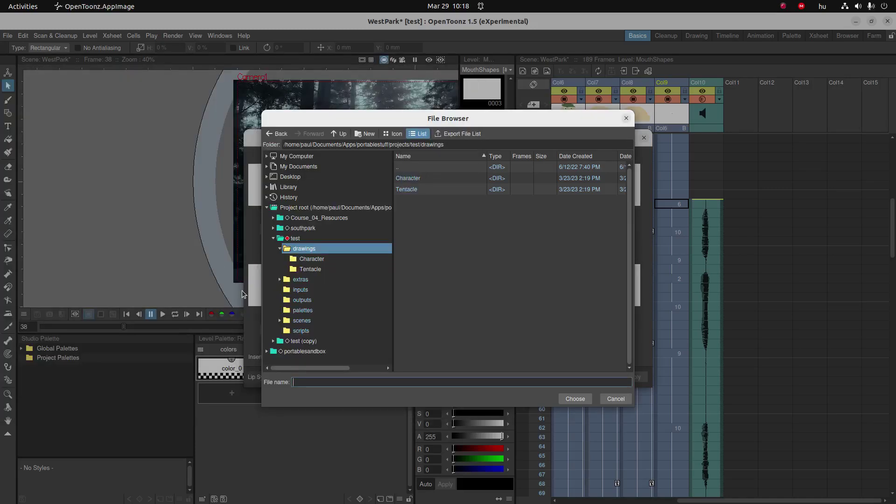
- Paste the Audio folder path into the File Browser and choose Voice_SuperBestTentaclePal.dat
click(466, 145)
drag(466, 146, 247, 143)
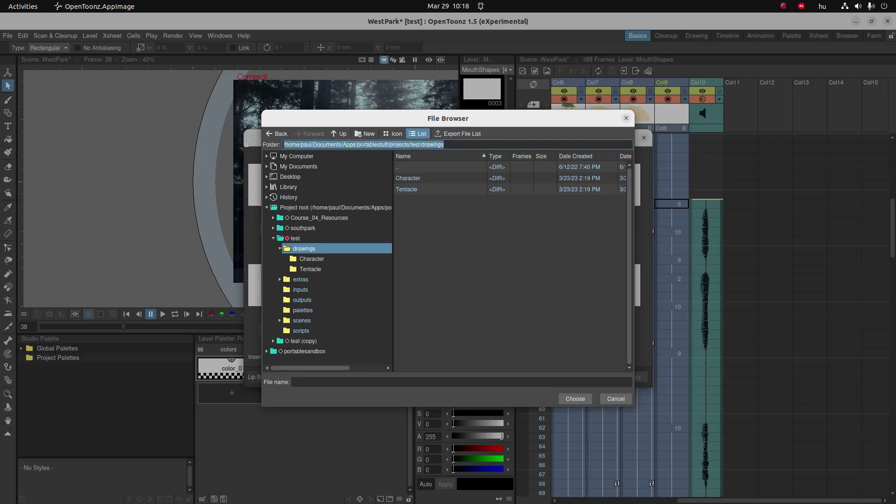
text(/home/paul/Documents/Mega/Work/Les/Online/202010_OpenToonz/05.CutoutStyle/Resources/Audio)
key(Return)
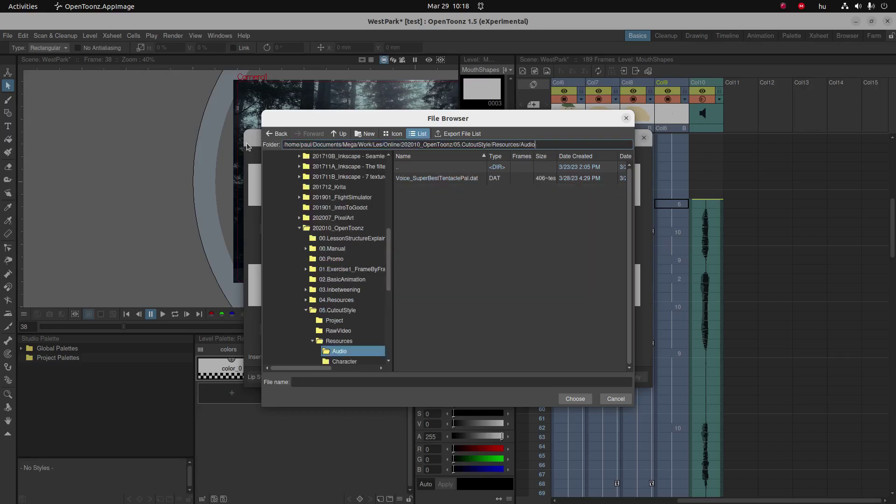
click(465, 179)
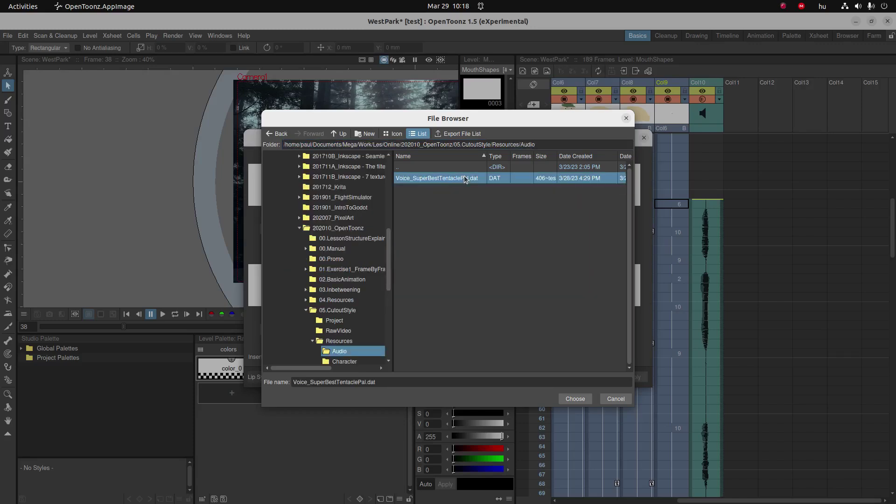
click(575, 399)
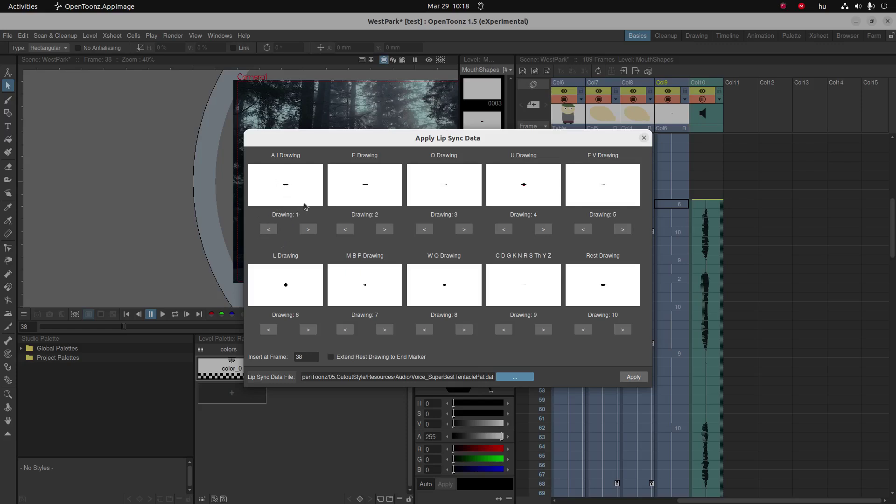
- Reassign mouth drawings: cycle the A I drawing, set E to drawing 1, step O toward 8
click(308, 230)
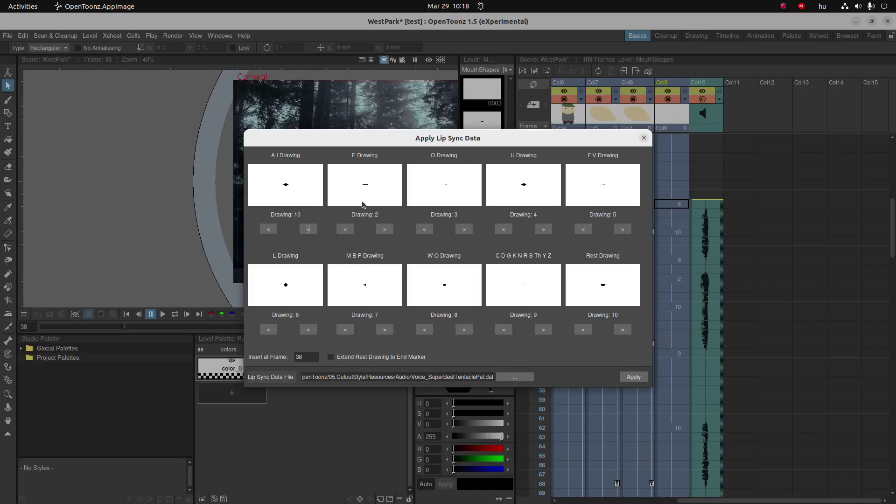
click(346, 230)
click(422, 231)
click(422, 231)
click(422, 231)
click(422, 231)
click(422, 231)
- Set the U mouth to drawing 7 and apply the lip-sync data to the column
click(509, 230)
click(506, 228)
click(507, 228)
click(506, 229)
click(507, 228)
click(508, 228)
click(507, 228)
click(507, 228)
click(507, 228)
click(543, 229)
click(634, 377)
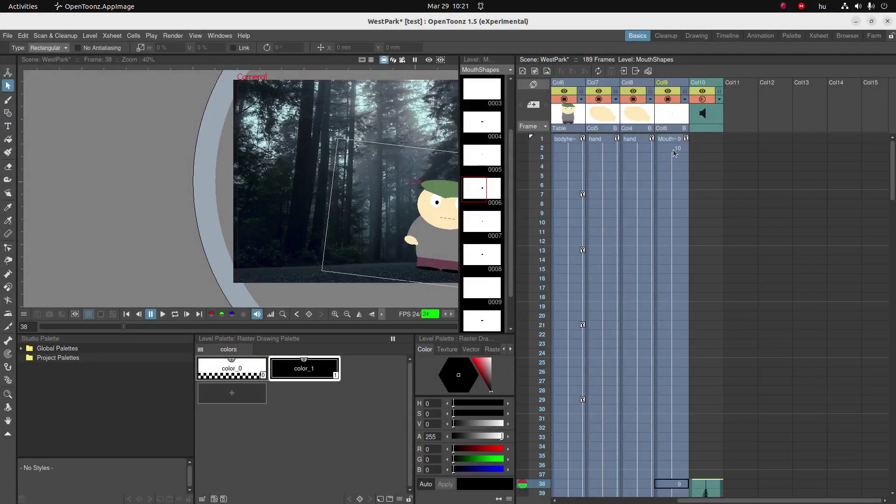
- Scrub the mouth column through frame 78 to preview the lip-synced mouth shapes
click(673, 149)
mouse_move(524, 151)
mouse_down()
mouse_move(544, 462)
mouse_move(569, 483)
mouse_up()
scroll(716, 435, down, 4)
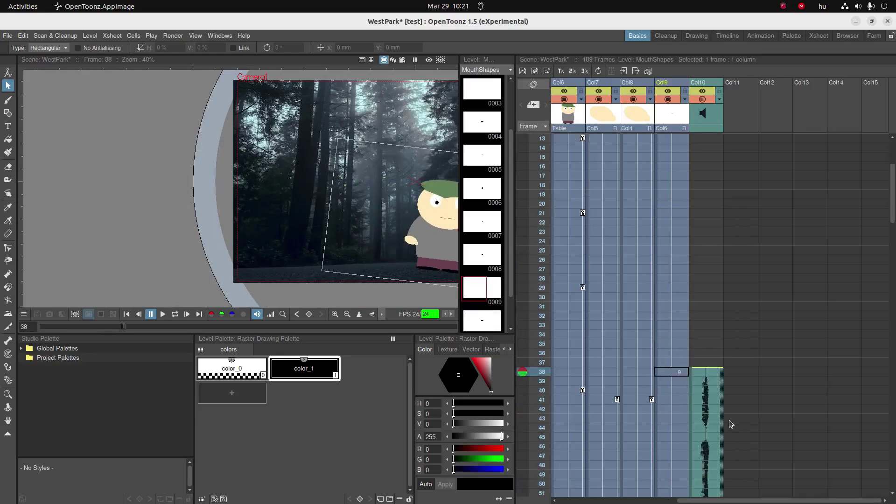
key(p)
mouse_move(540, 194)
mouse_down()
mouse_move(547, 269)
mouse_move(582, 337)
mouse_move(599, 437)
mouse_move(602, 297)
mouse_up()
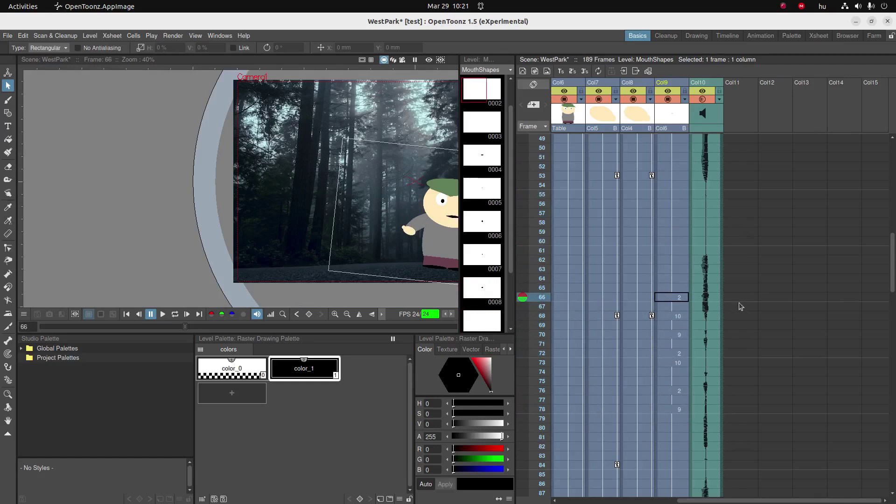
scroll(680, 327, up, 15)
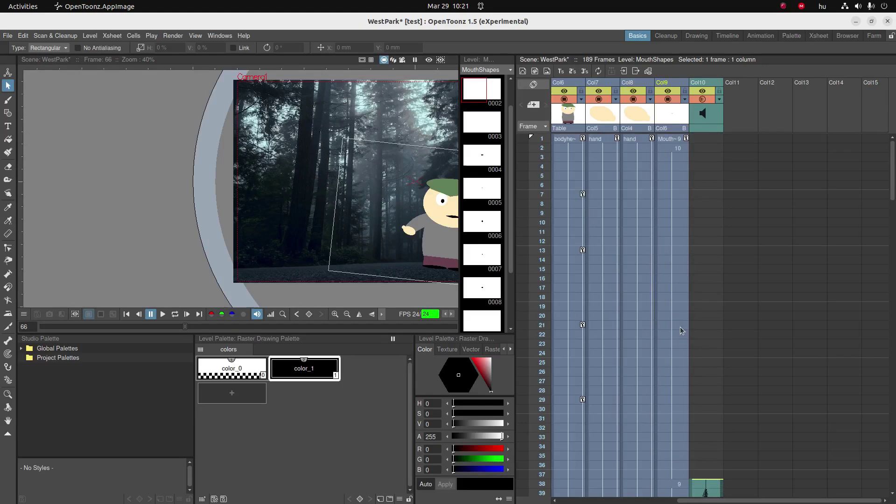
click(677, 139)
scroll(658, 283, down, 2)
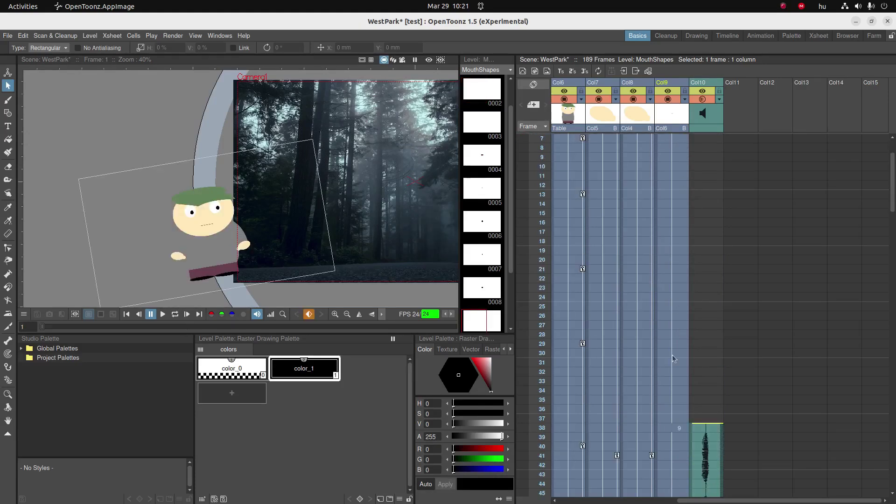
- Clear the mouth cells in frames 1–37 and shift the MouthShapes block slightly earlier
shift+click(676, 407)
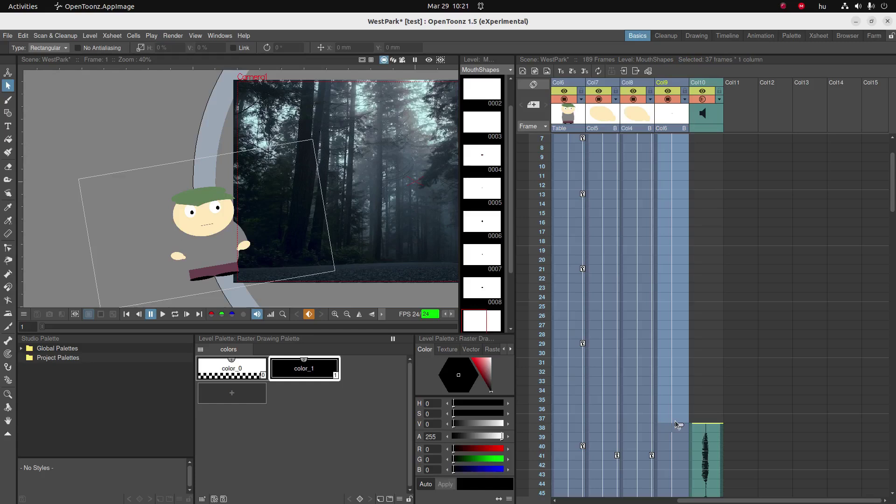
key(Delete)
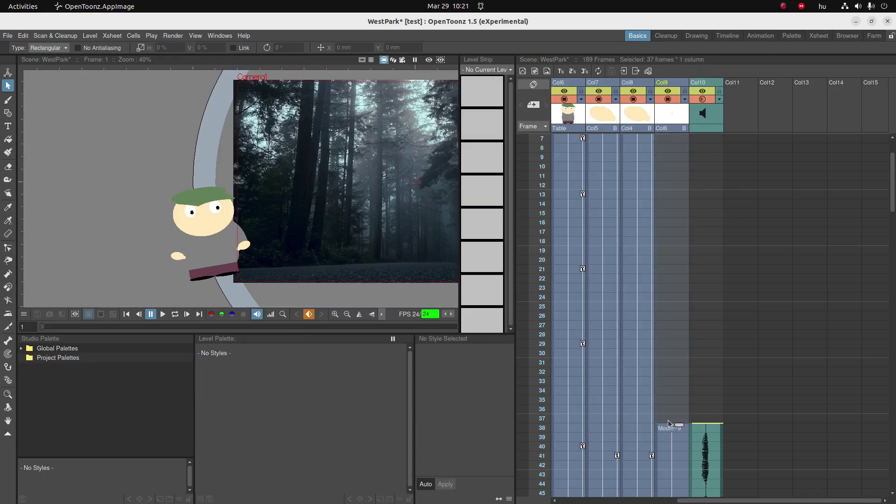
click(658, 431)
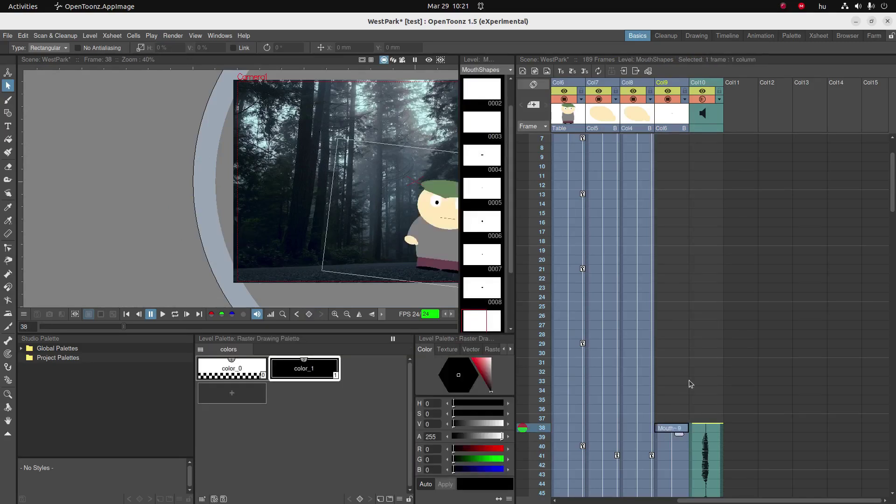
click(732, 382)
scroll(691, 304, down, 5)
click(667, 196)
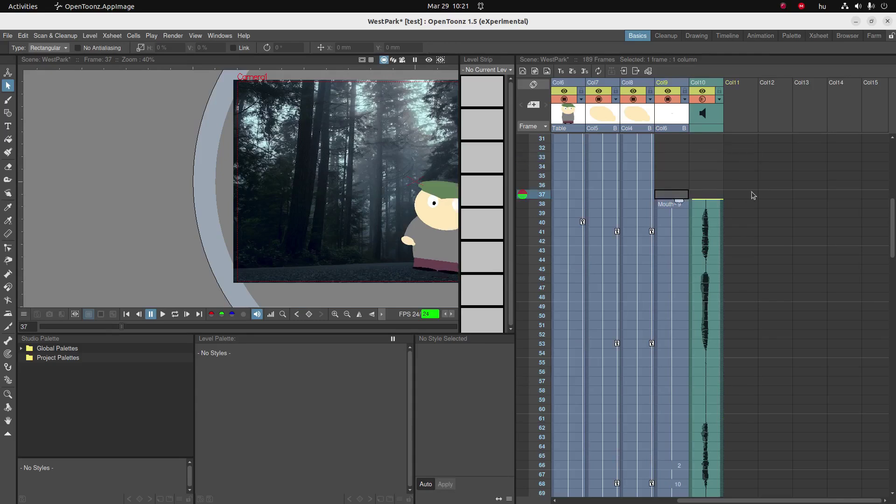
drag(658, 202, 682, 153)
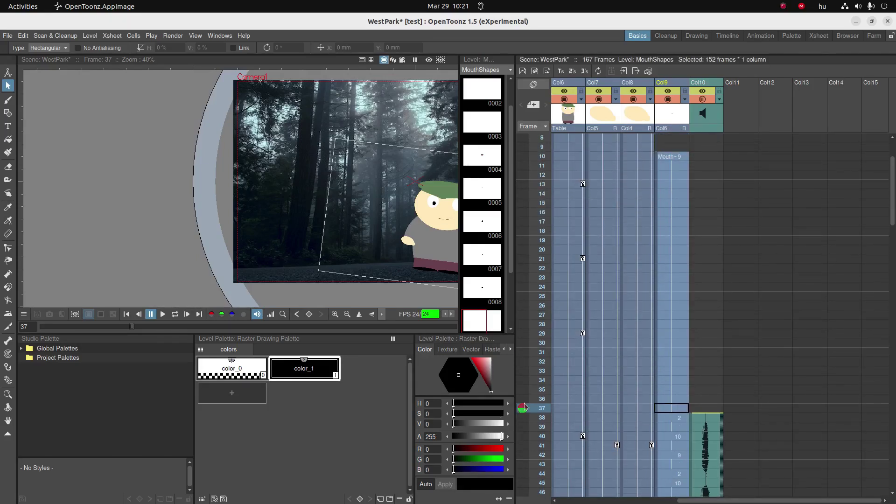
- Scrub from frame 38 toward the end of the dialogue to check mouth timing
drag(524, 408, 528, 499)
scroll(521, 437, down, 4)
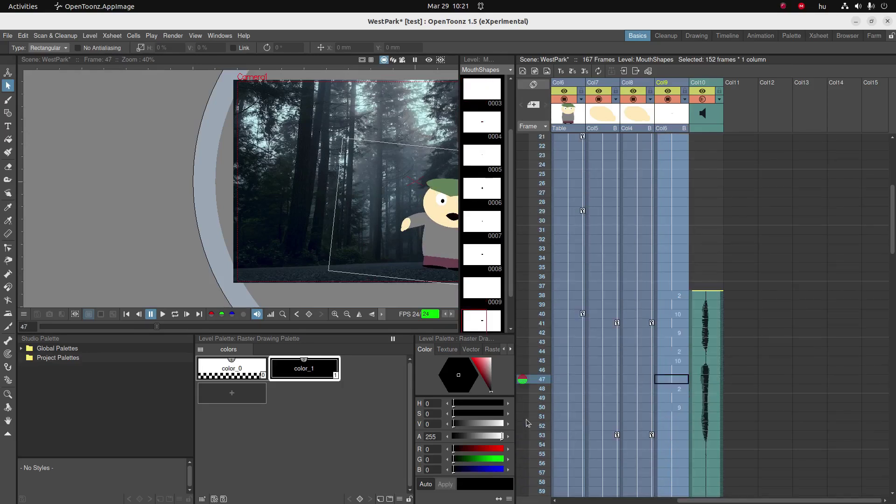
mouse_move(523, 380)
mouse_down()
mouse_move(551, 496)
mouse_move(564, 502)
mouse_move(556, 490)
mouse_up()
scroll(782, 360, down, 10)
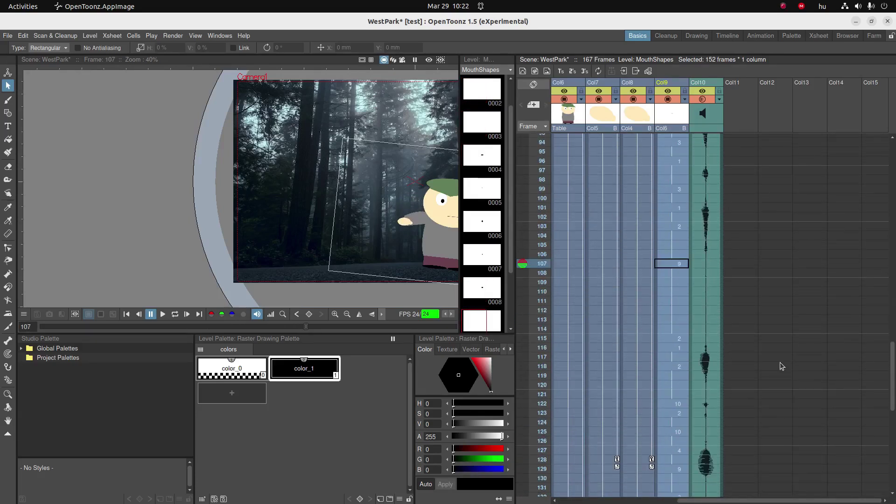
scroll(780, 362, down, 7)
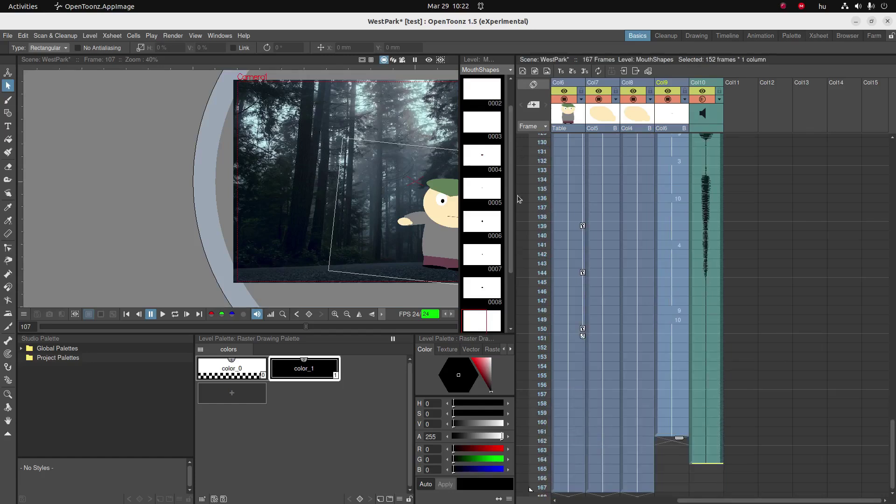
mouse_move(537, 220)
mouse_down()
mouse_move(555, 337)
mouse_move(565, 310)
mouse_up()
- Delete the trailing mouth cells from frame 149 onward, after the dialogue ends
click(683, 320)
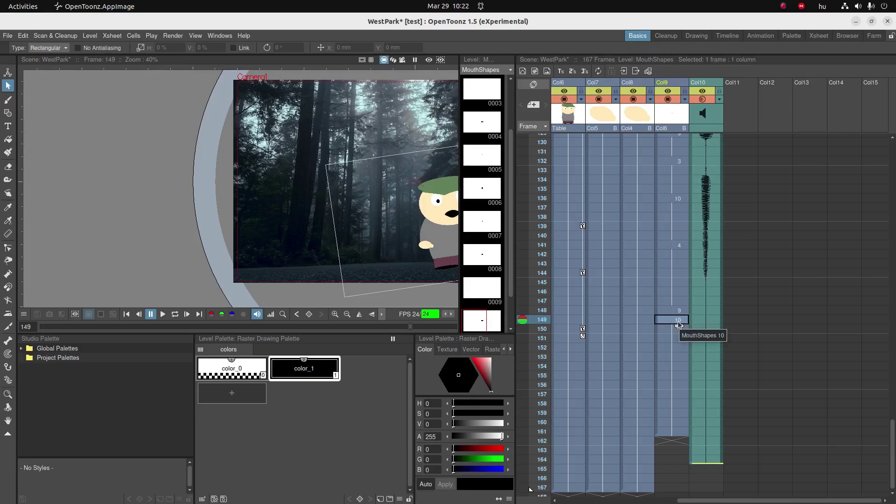
key(Delete)
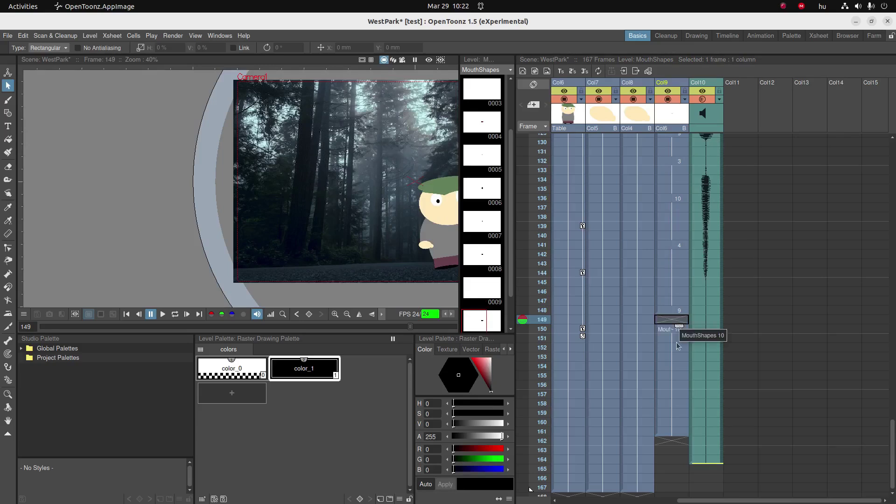
click(671, 331)
shift+click(673, 439)
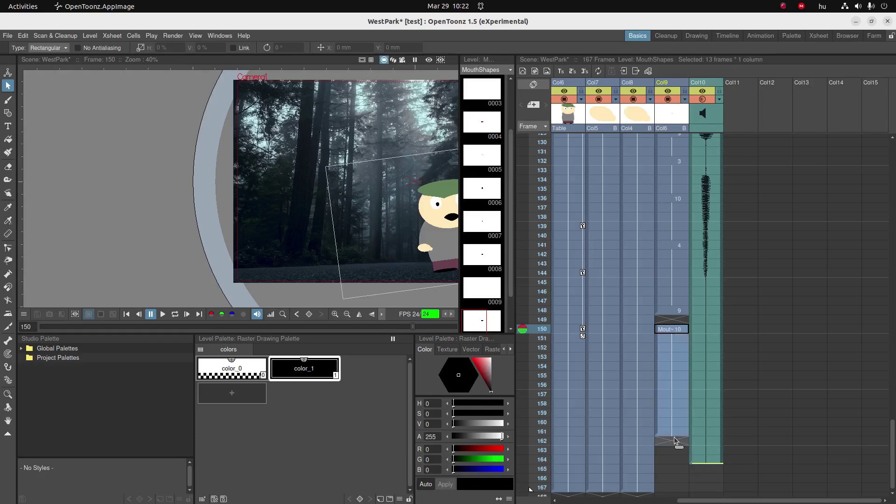
key(Delete)
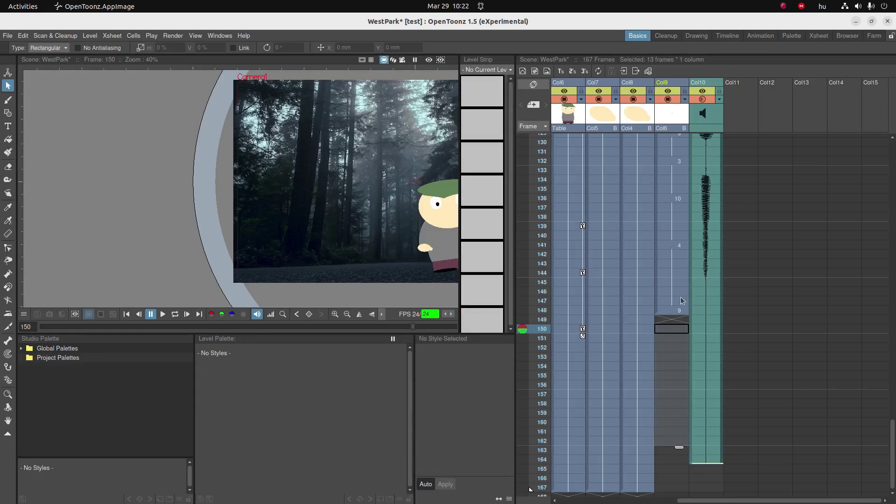
click(679, 314)
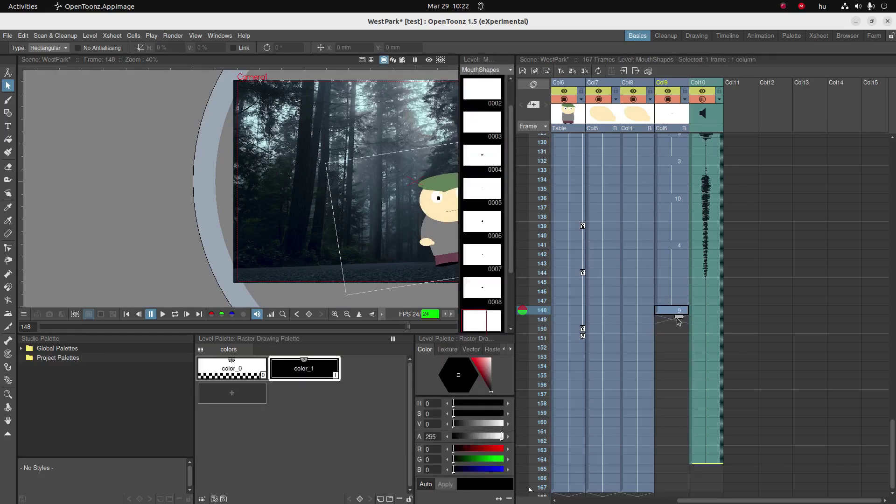
drag(679, 322, 695, 491)
- Paste the Mouth~9 resting drawing at frame 1 and select the empty frames 2–10
scroll(691, 456, up, 10)
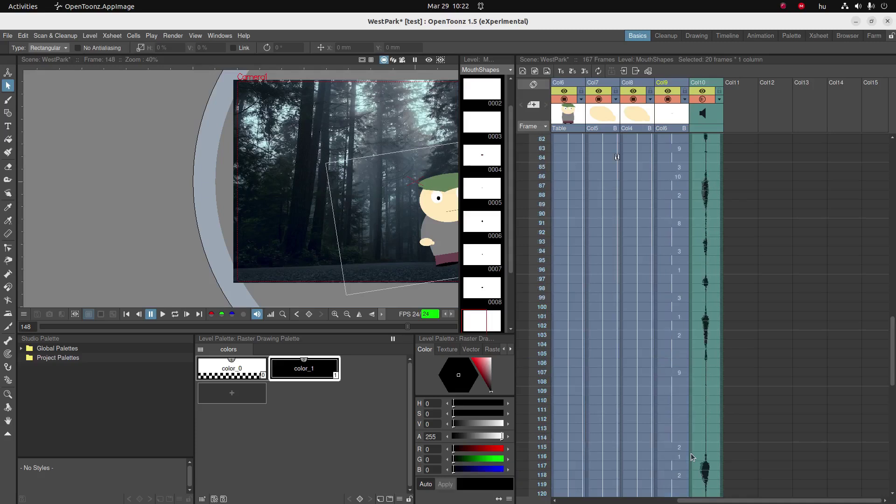
scroll(692, 457, up, 15)
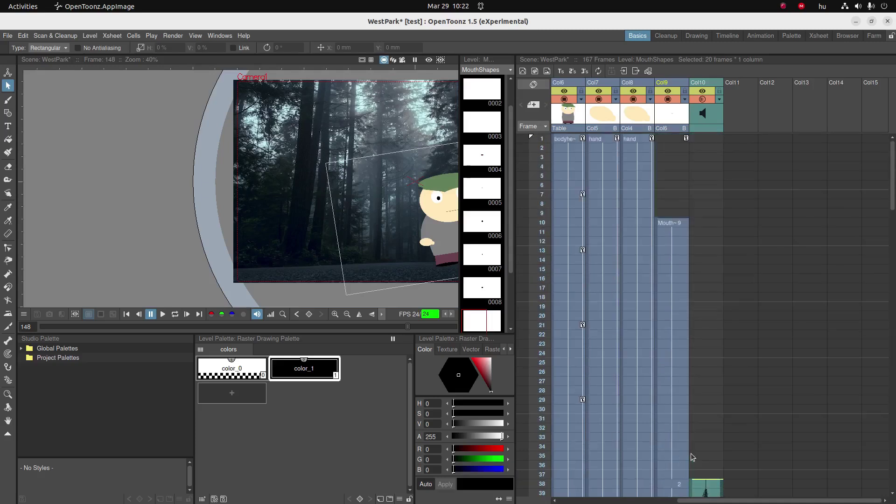
click(668, 223)
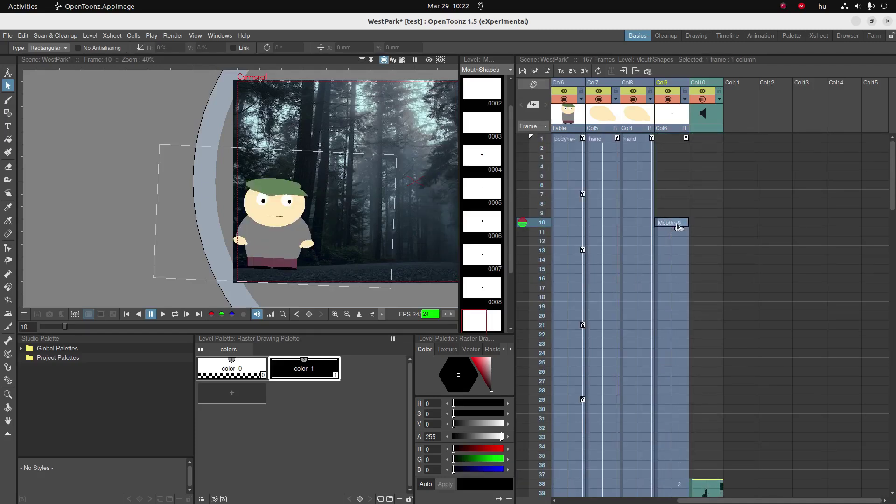
drag(668, 140, 666, 214)
key(ctrl+v)
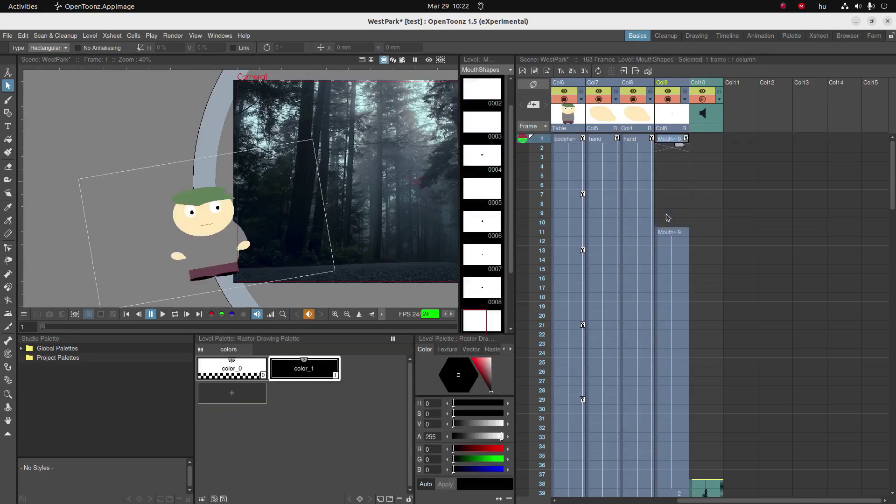
drag(668, 150, 668, 223)
- Fill the empty mouth cells in frames 2–10 and play the scene from frame 1
right_click(669, 224)
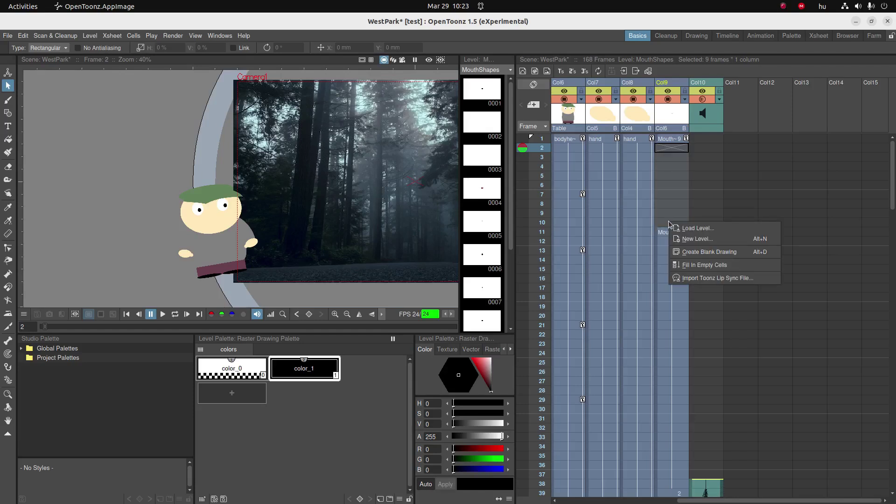
click(690, 265)
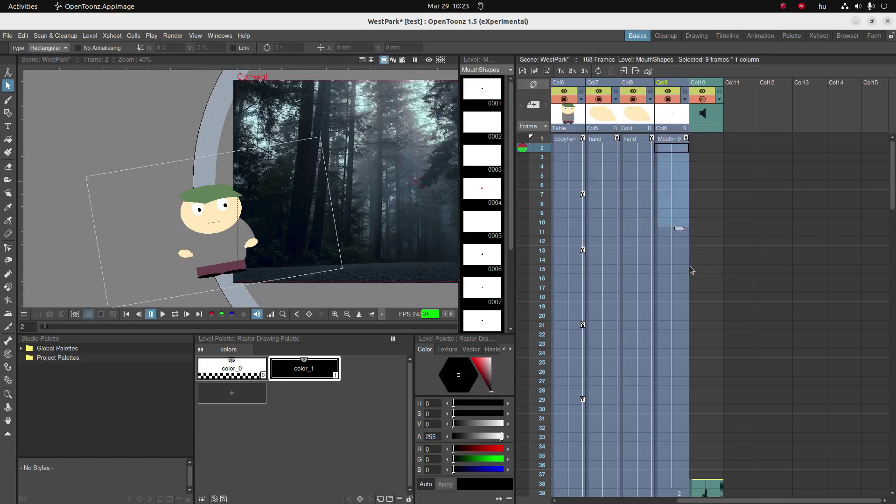
click(670, 141)
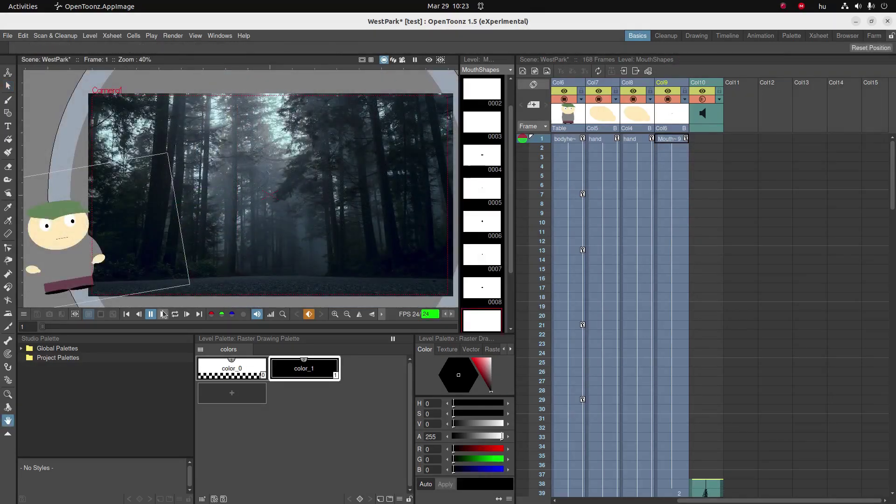
click(163, 314)
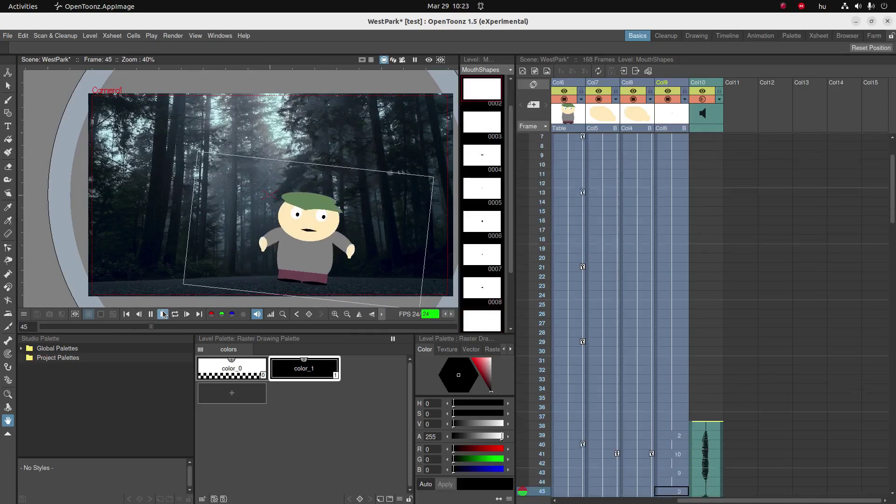